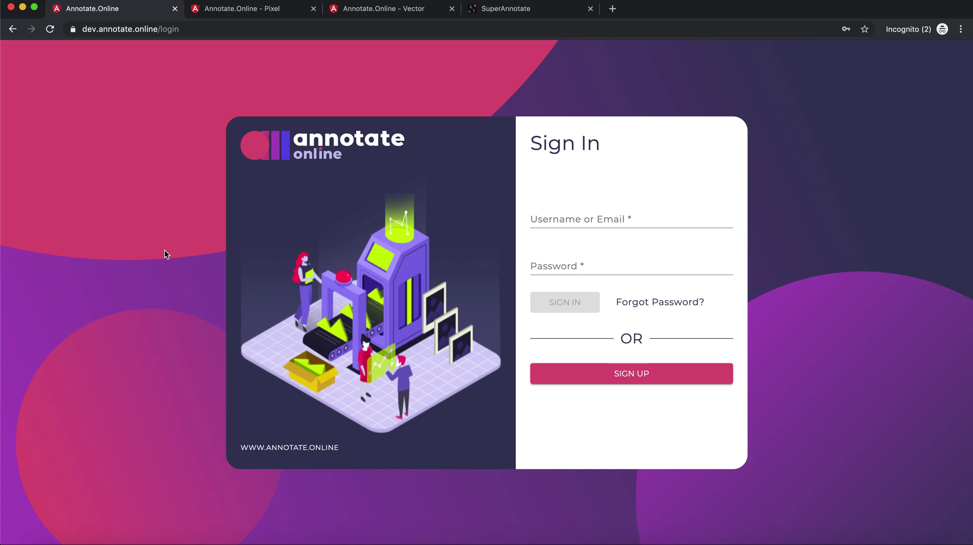
- Sign in to Annotate.Online with the account username and password
click(559, 217)
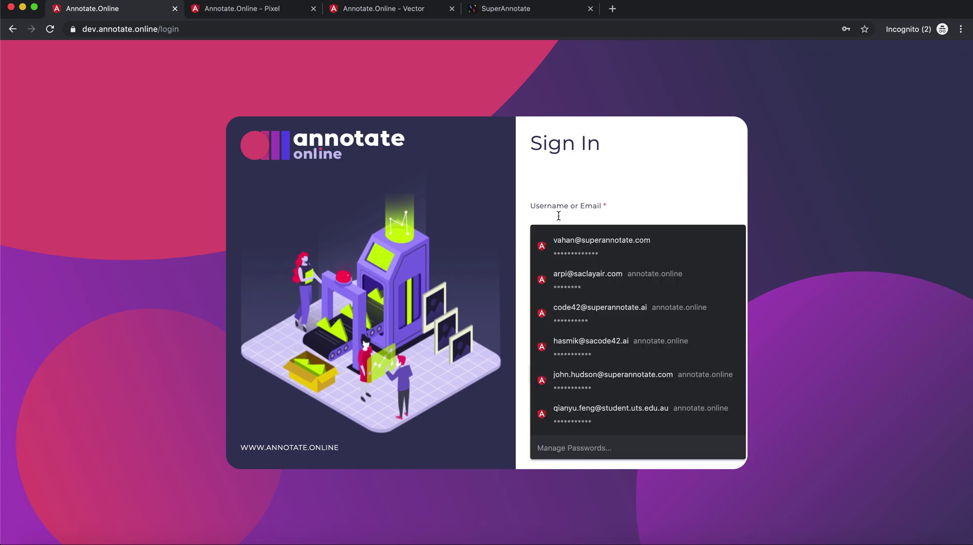
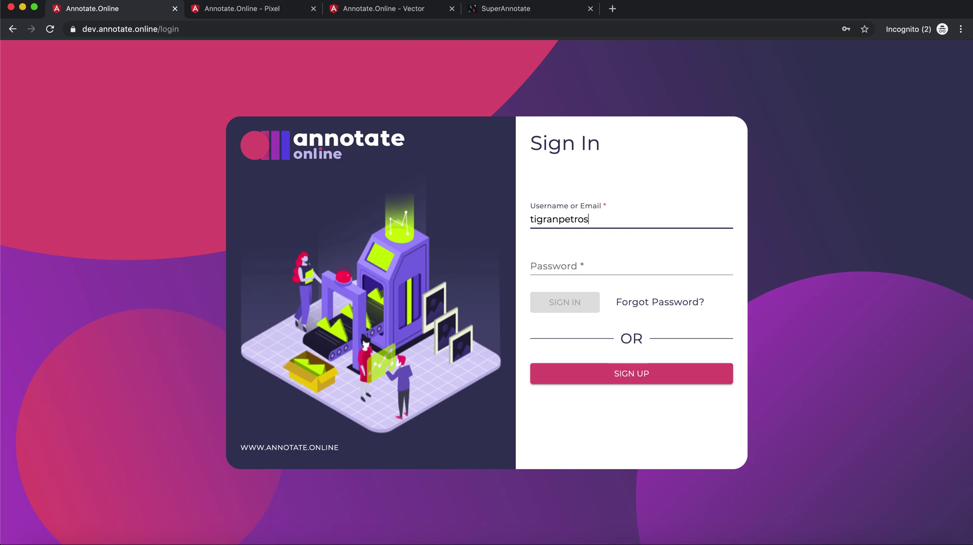
key(Tab)
text(••••••••••)
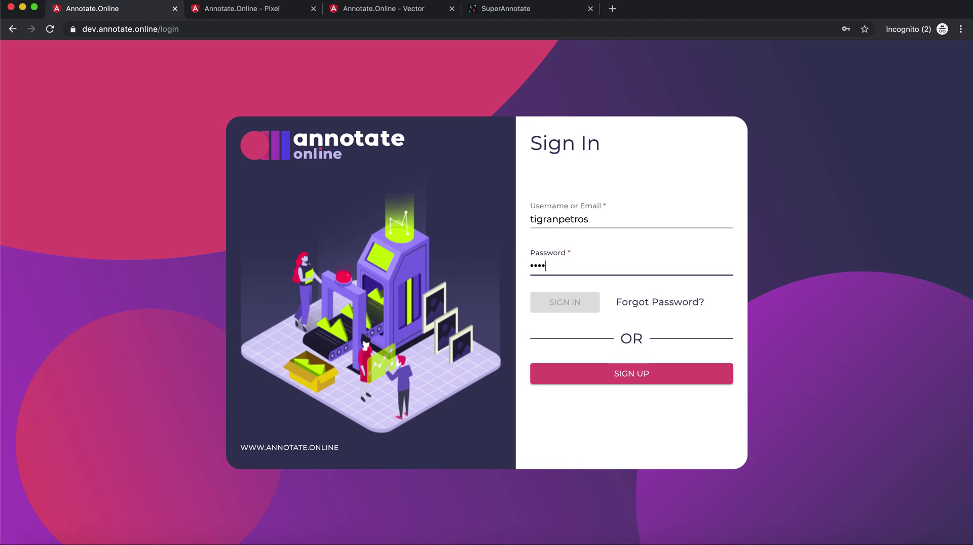
text(•••)
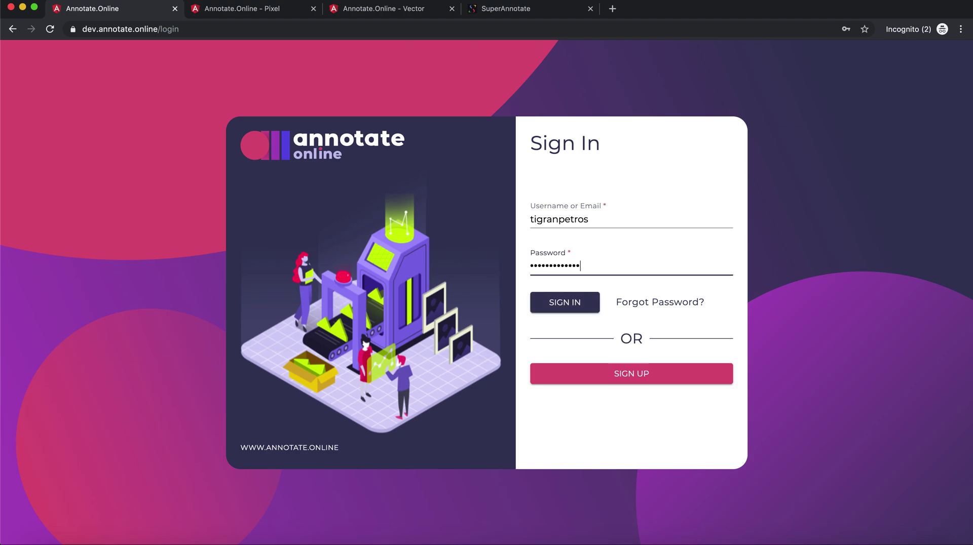
click(570, 305)
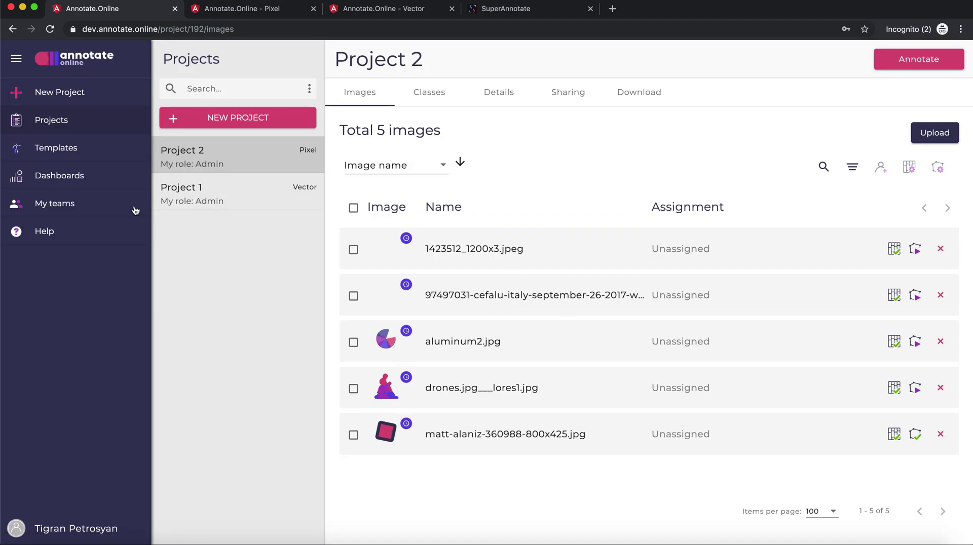
- Open My teams to view the team's members and their admin rights
click(61, 205)
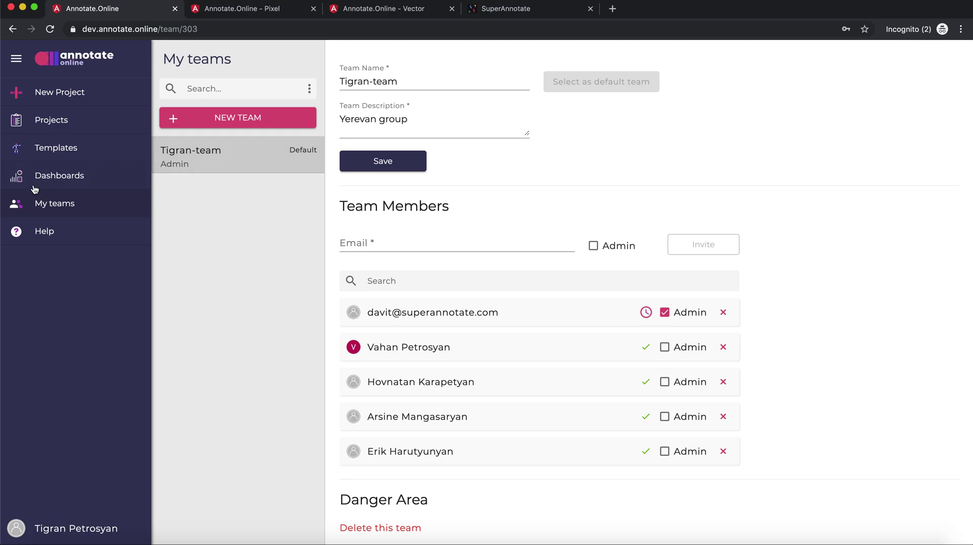
- Go back to the Projects list to reach Project 2's images
click(57, 127)
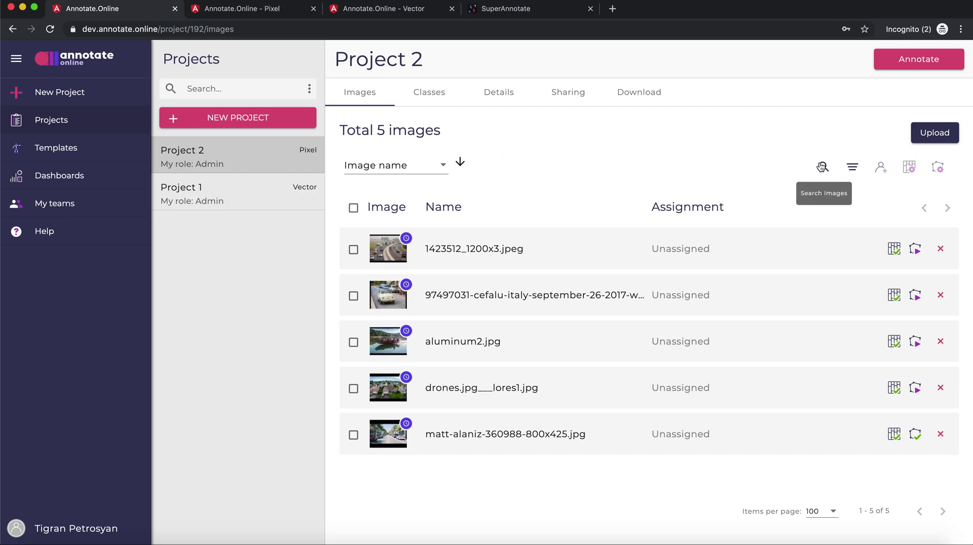
click(852, 169)
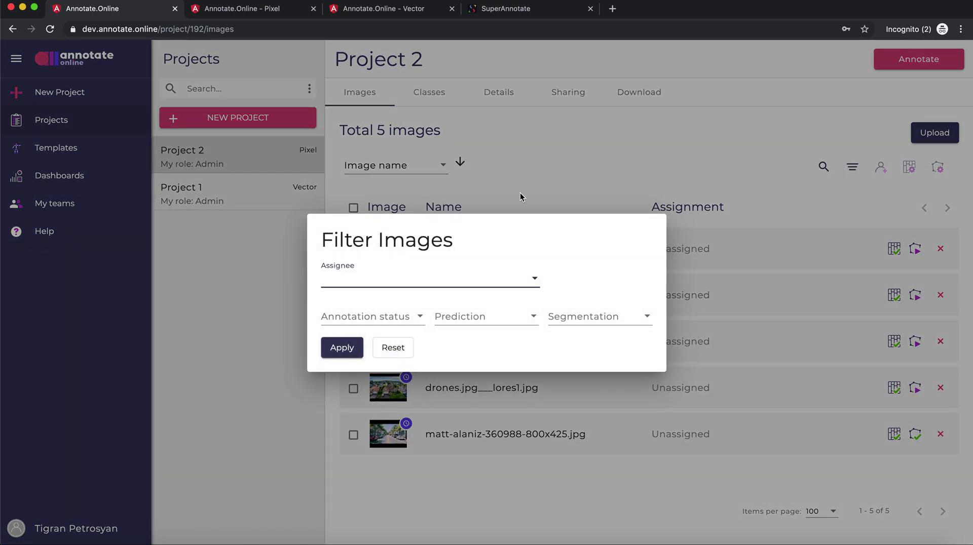
click(391, 280)
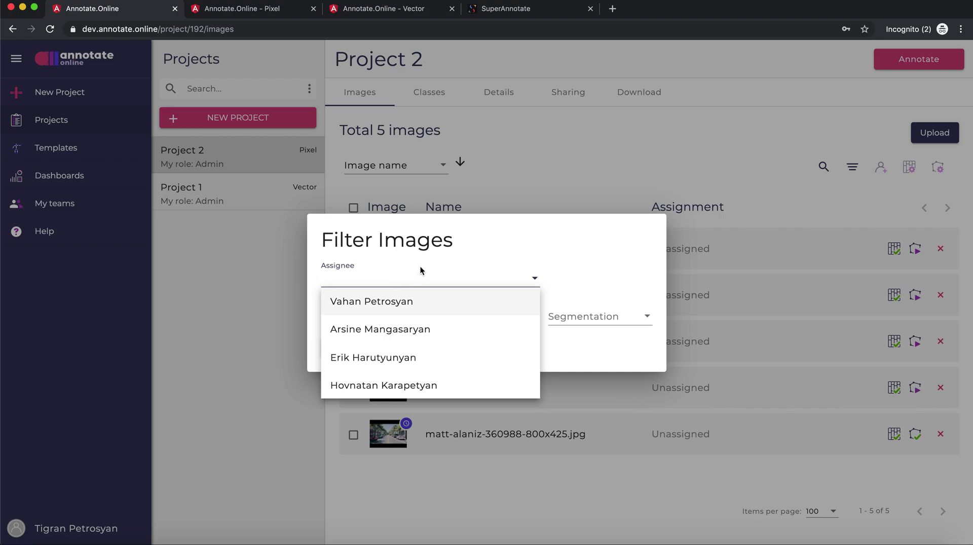
click(598, 284)
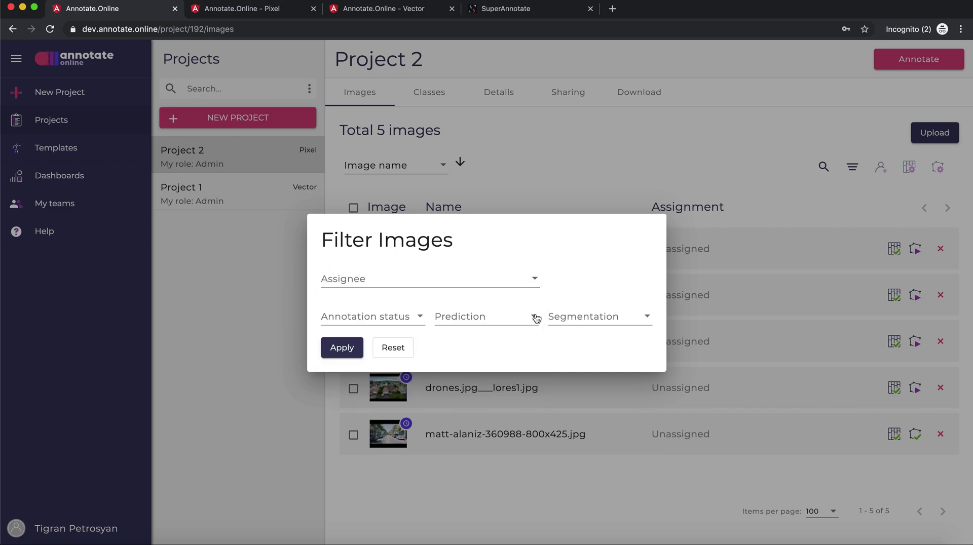
click(277, 392)
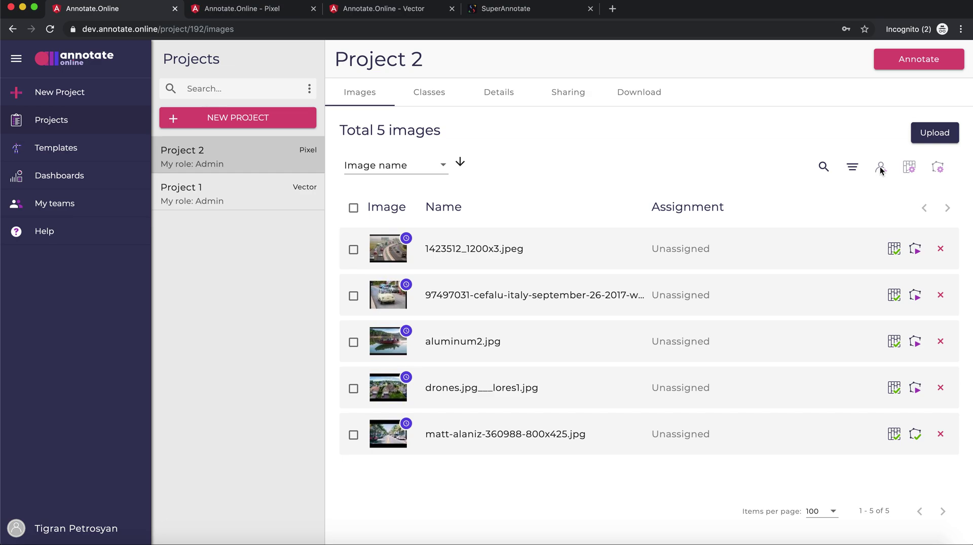
- Select all five images and set up an Annotation assignment, then close the dialog without assigning
click(353, 208)
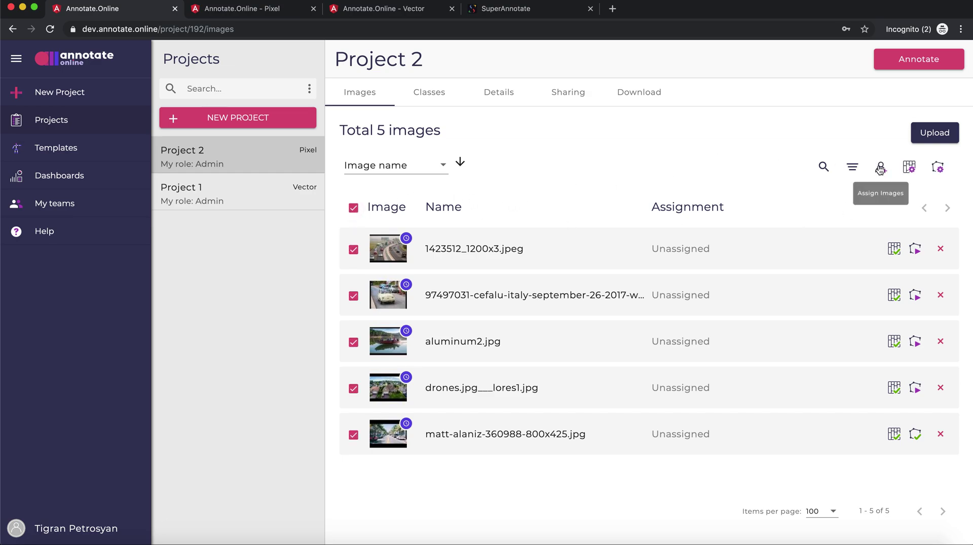
click(880, 167)
click(342, 280)
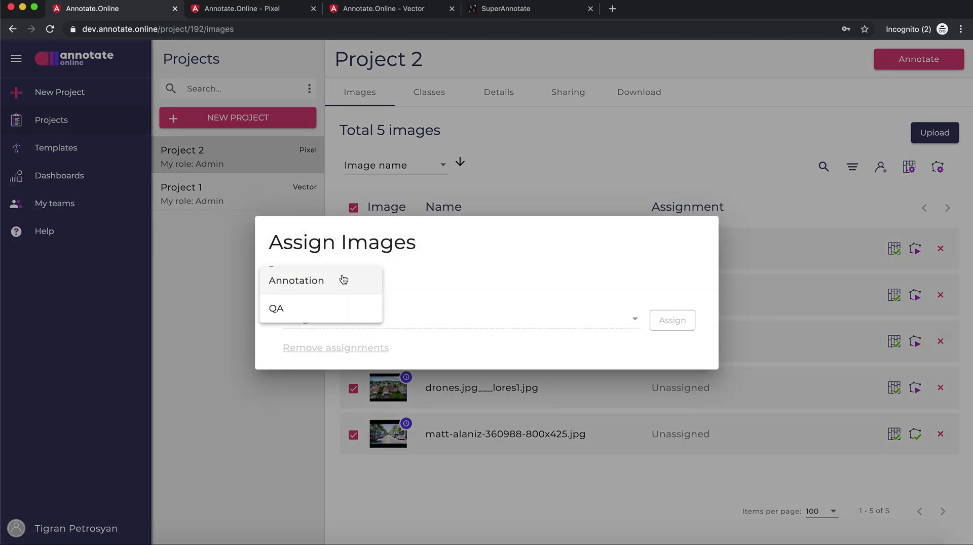
click(328, 282)
click(354, 314)
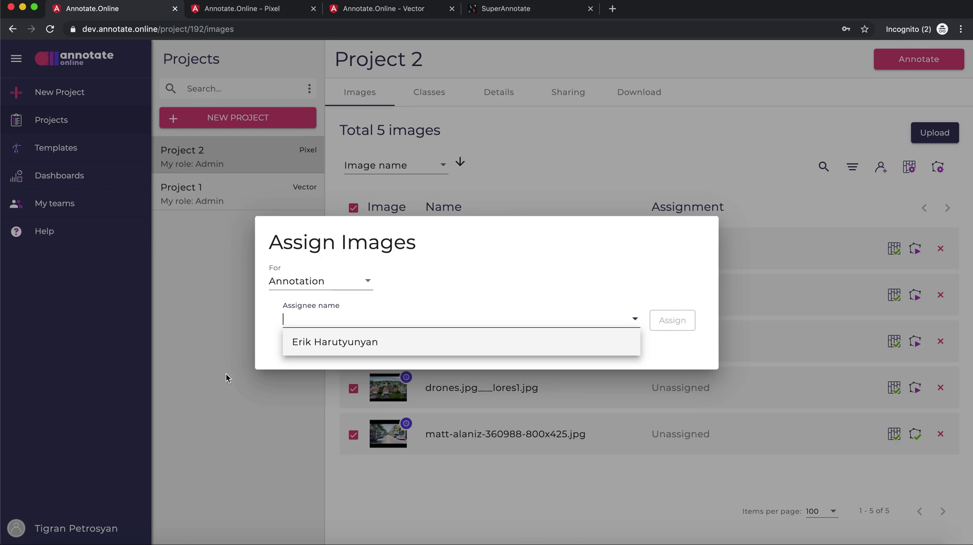
click(242, 387)
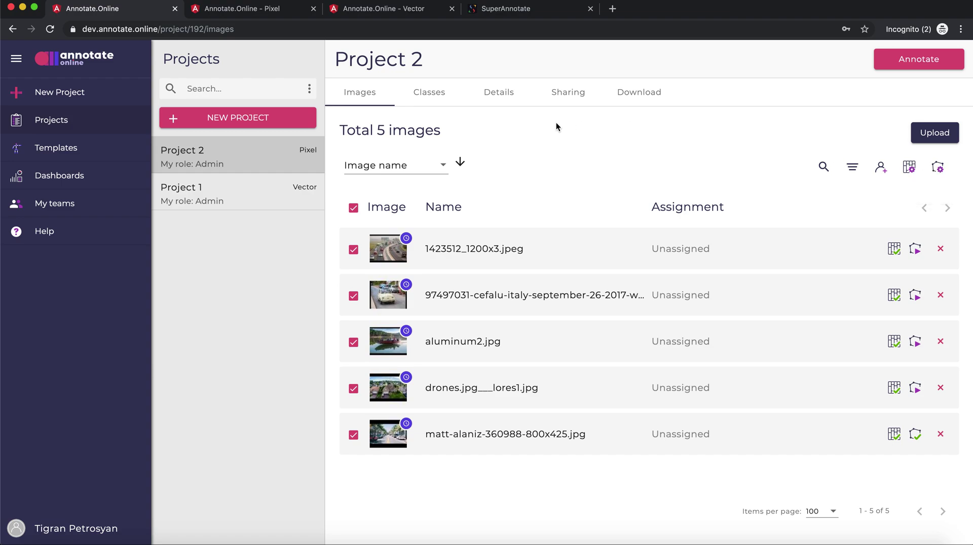
- Deselect the images, review the car, truck and road classes, then view Project 2's details
click(353, 208)
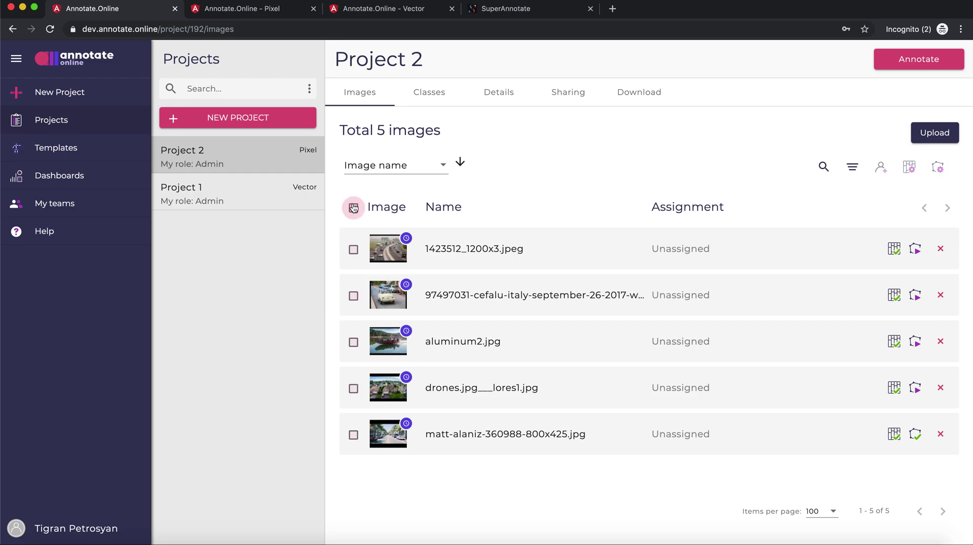
click(431, 92)
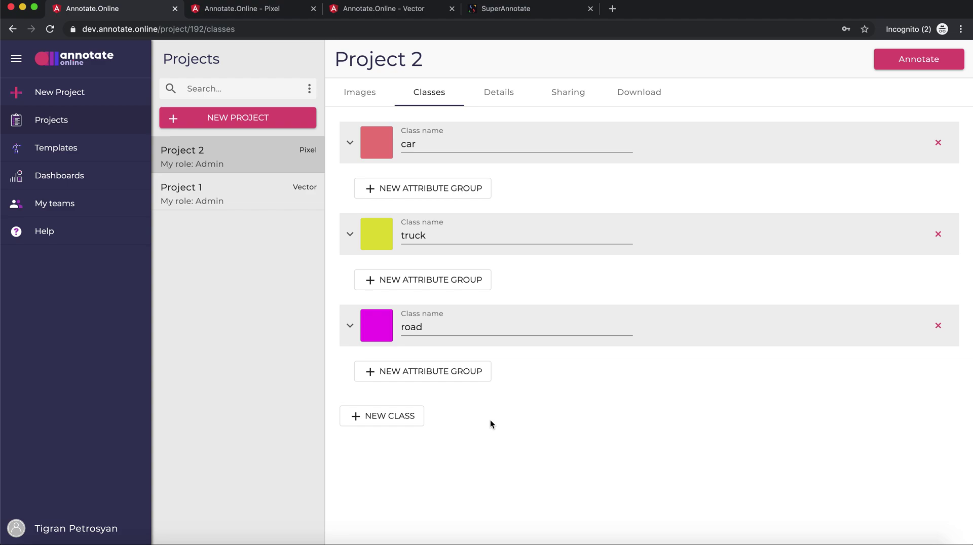
click(501, 100)
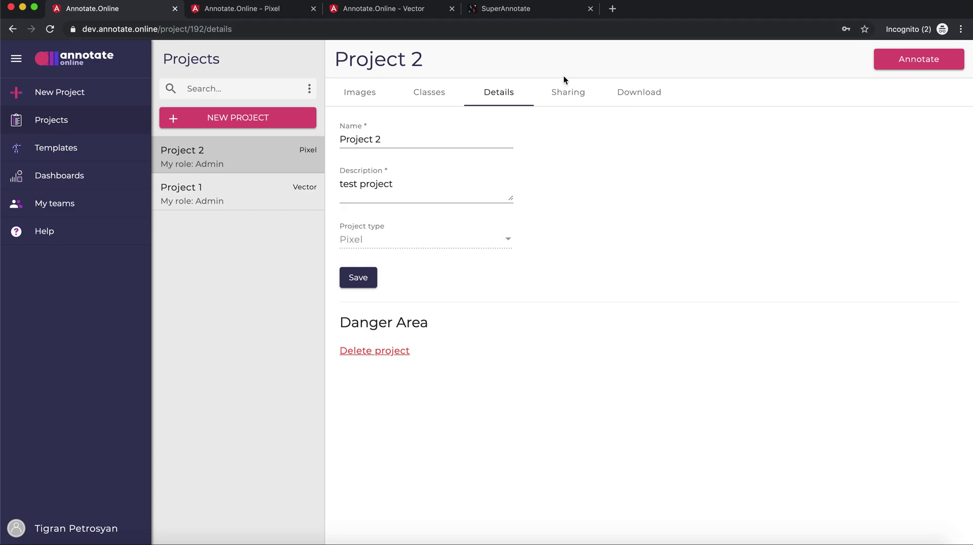
- Review Project 2's contributors under Sharing, then open the highway image in the pixel editor
click(567, 95)
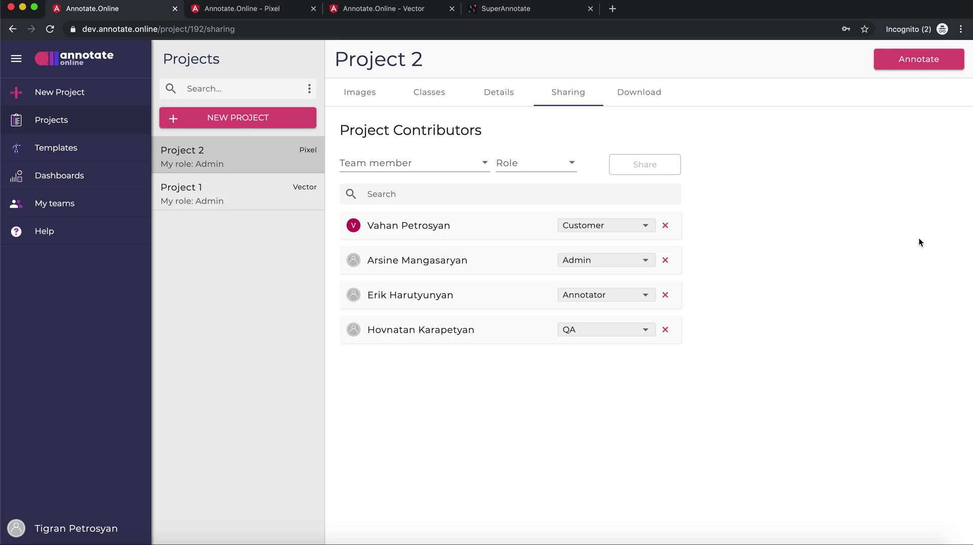
click(415, 163)
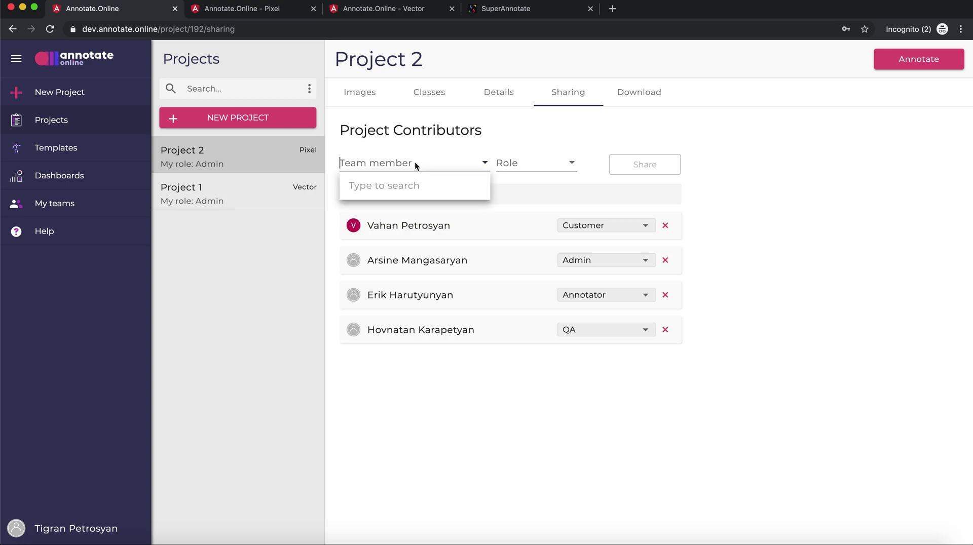
click(574, 467)
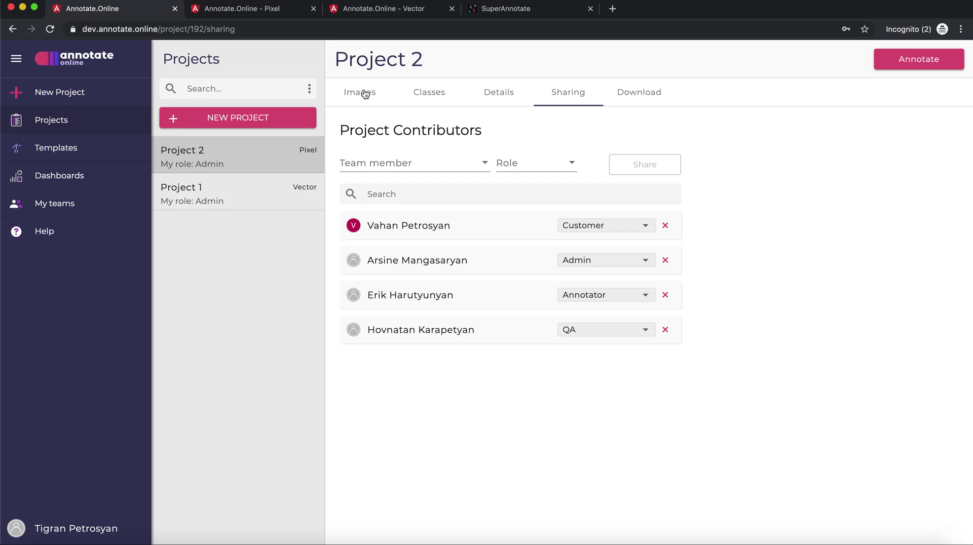
click(365, 94)
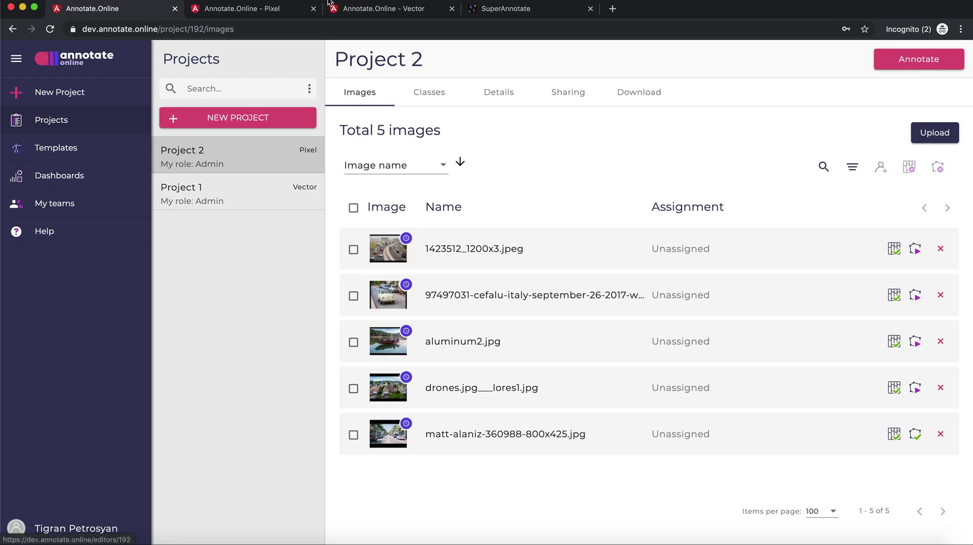
click(257, 11)
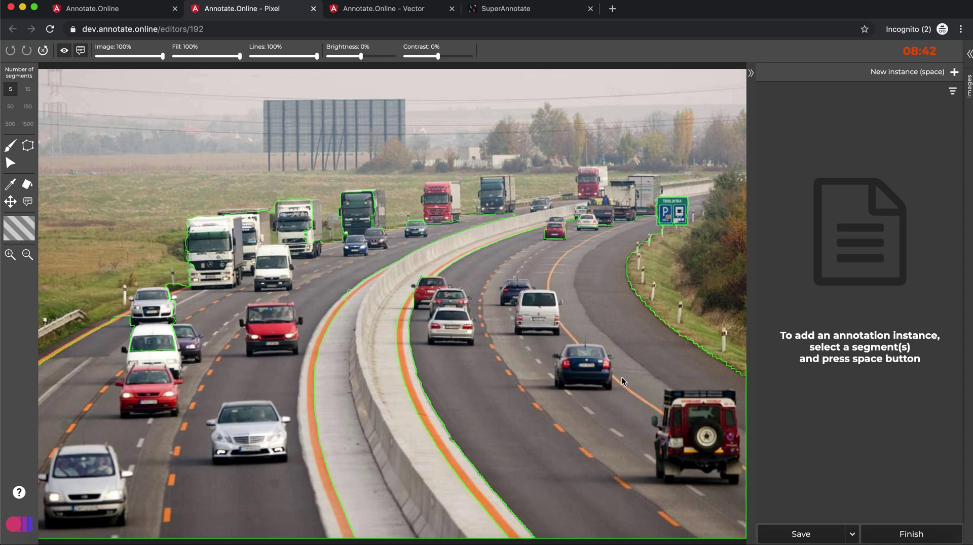
- Refine segmentation from 15 to 50 to 150 segments and make the white car a new instance
click(582, 331)
key(2)
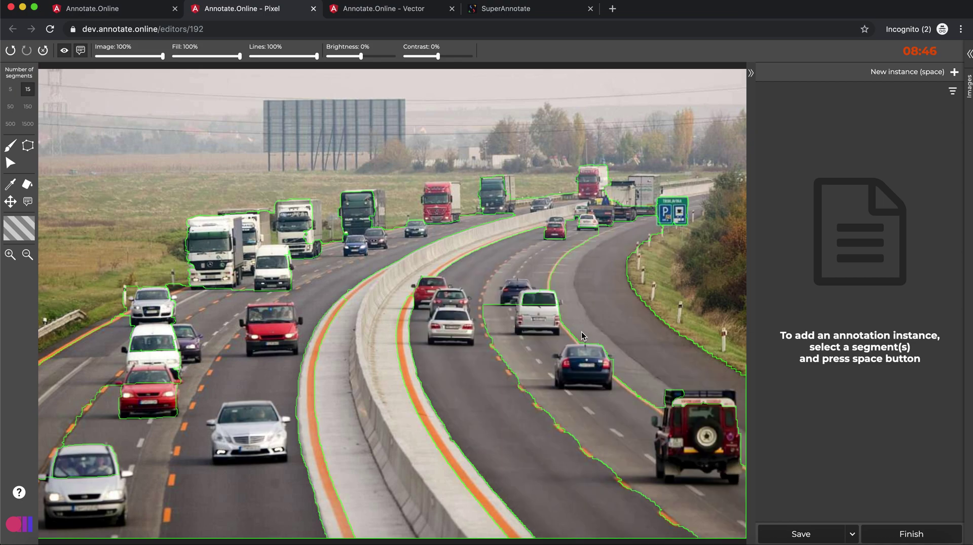
key(3)
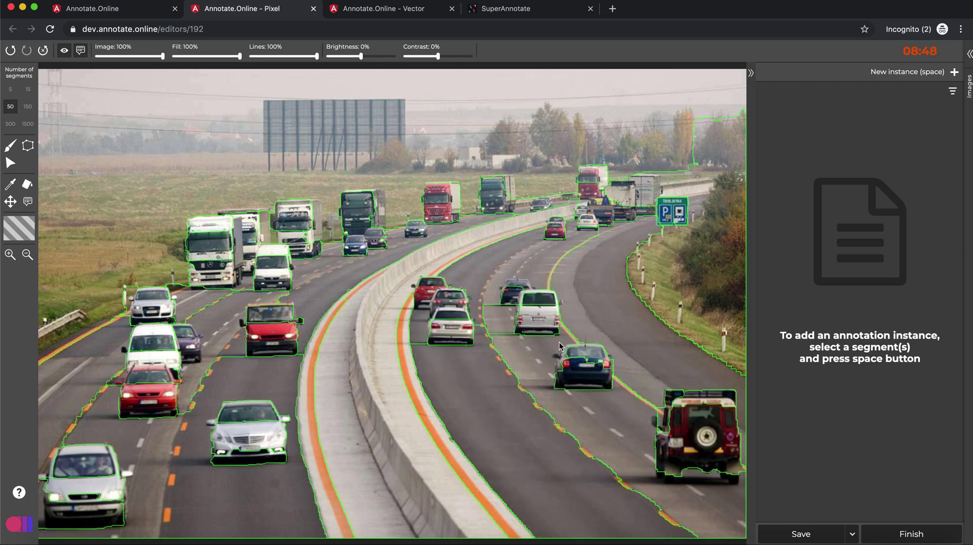
key(4)
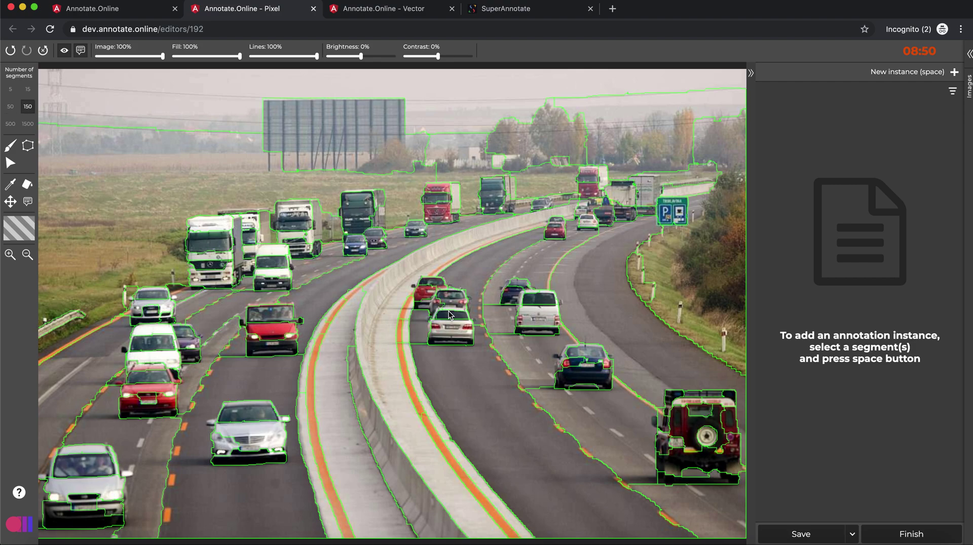
click(447, 335)
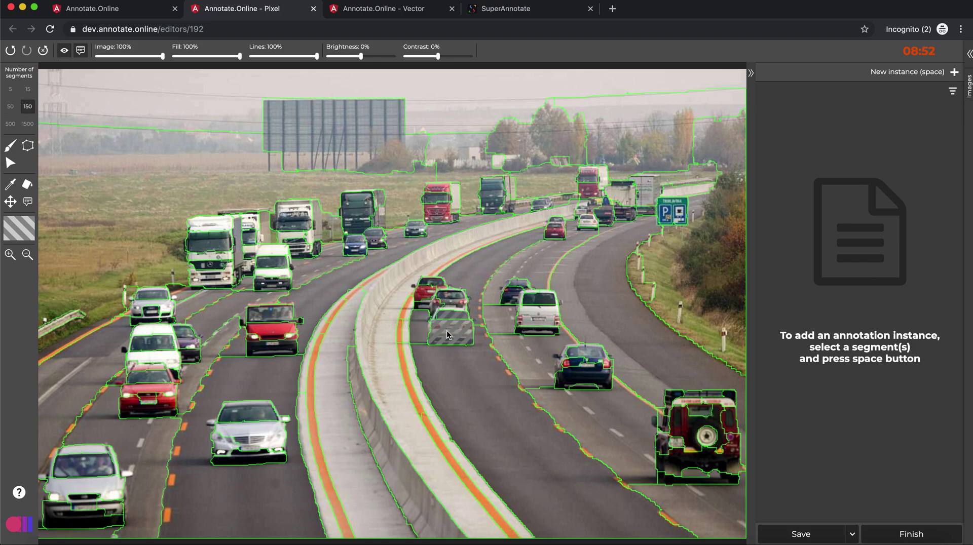
key(space)
- Label the white car instance as car, then make the silver car's segments a car instance
click(828, 117)
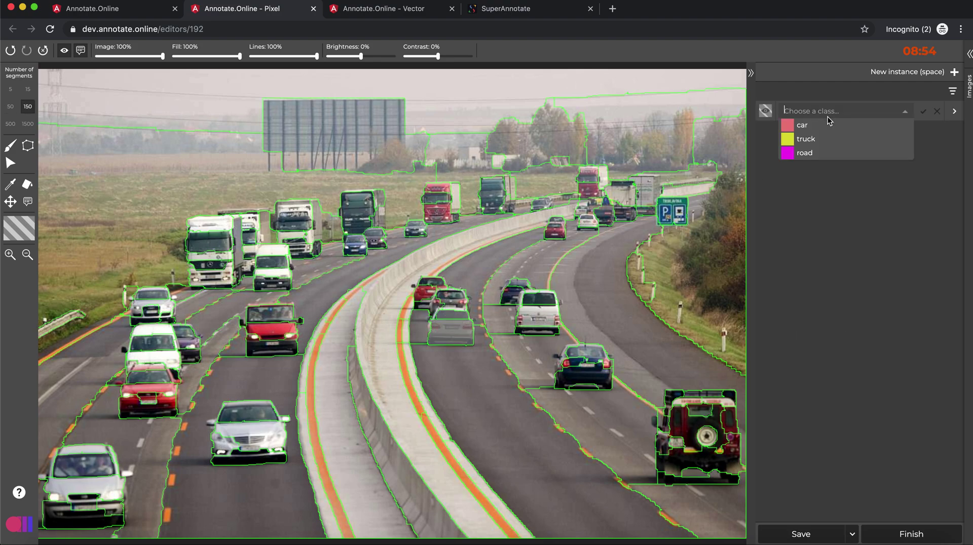
click(825, 131)
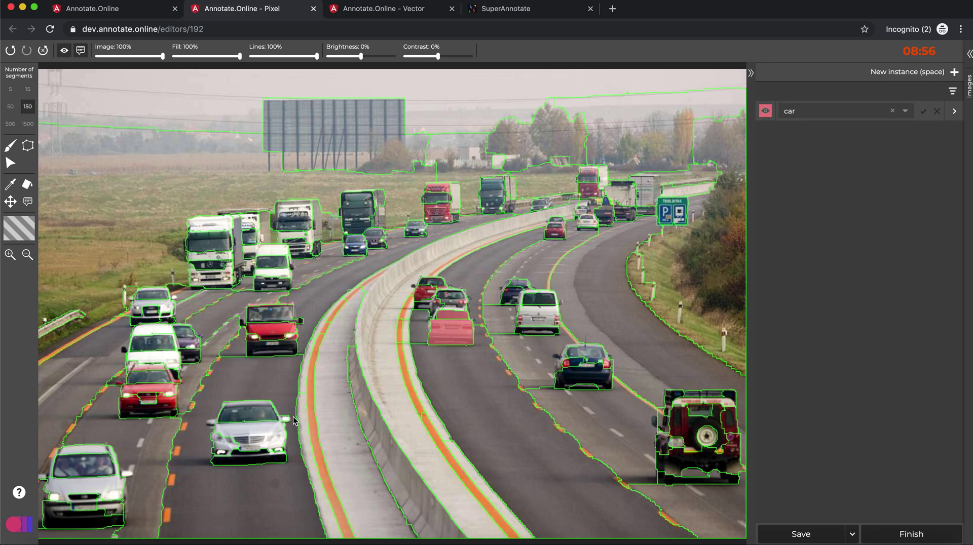
click(251, 442)
click(229, 451)
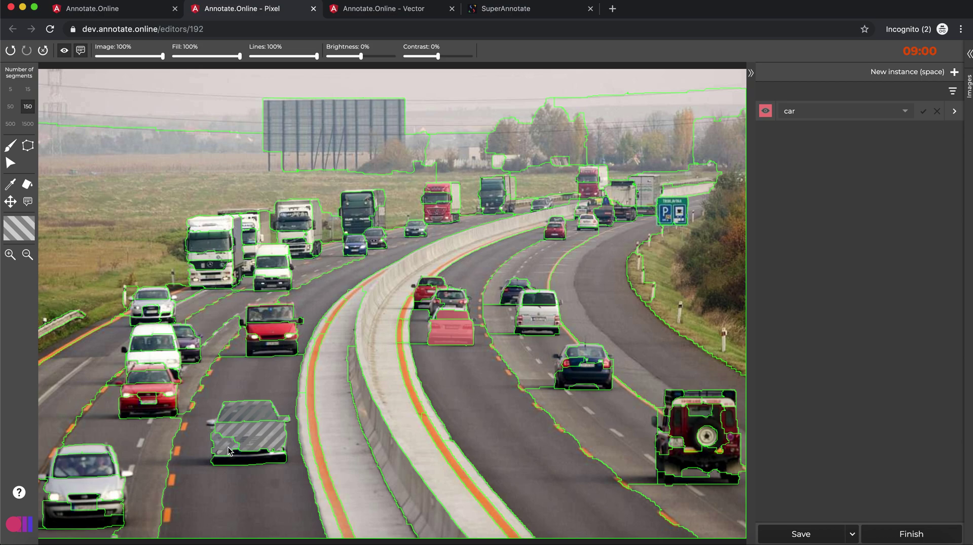
click(242, 465)
key(space)
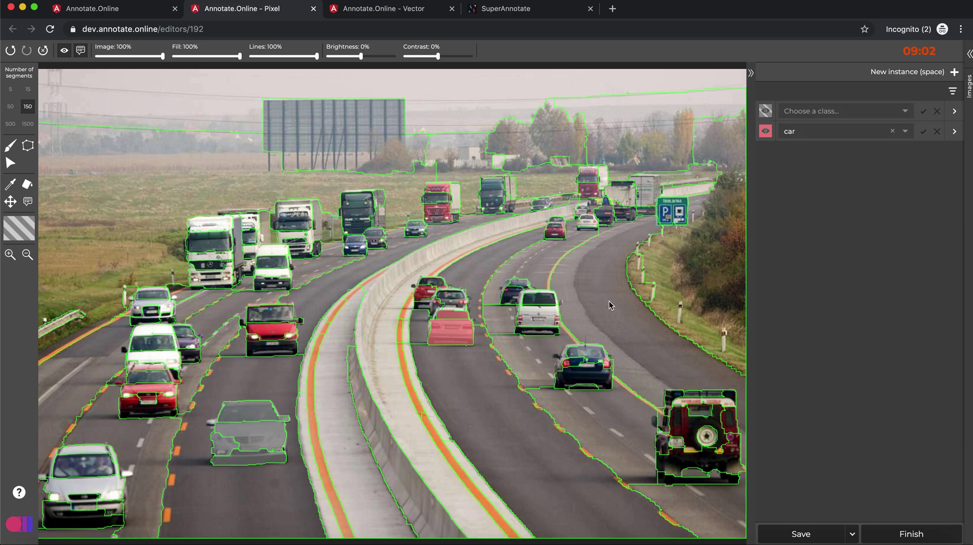
click(813, 111)
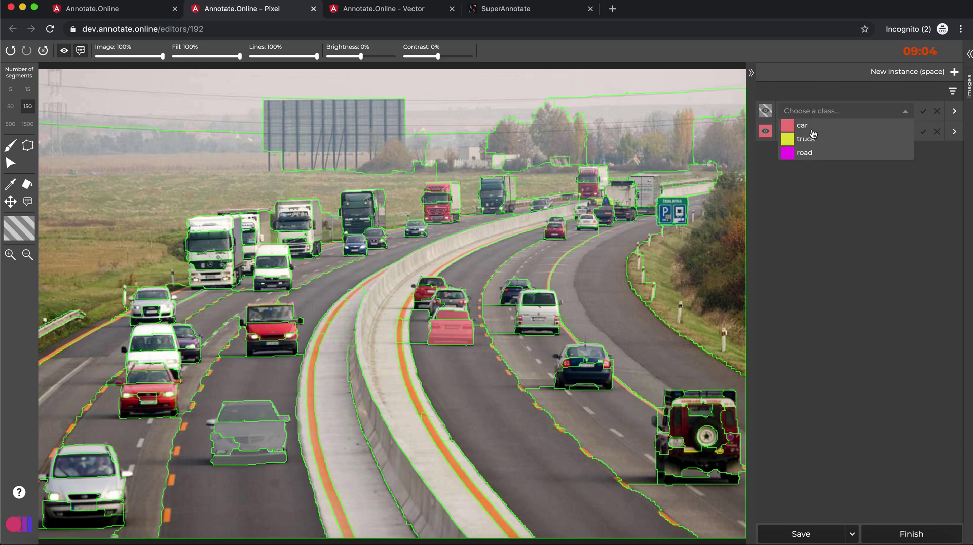
click(814, 129)
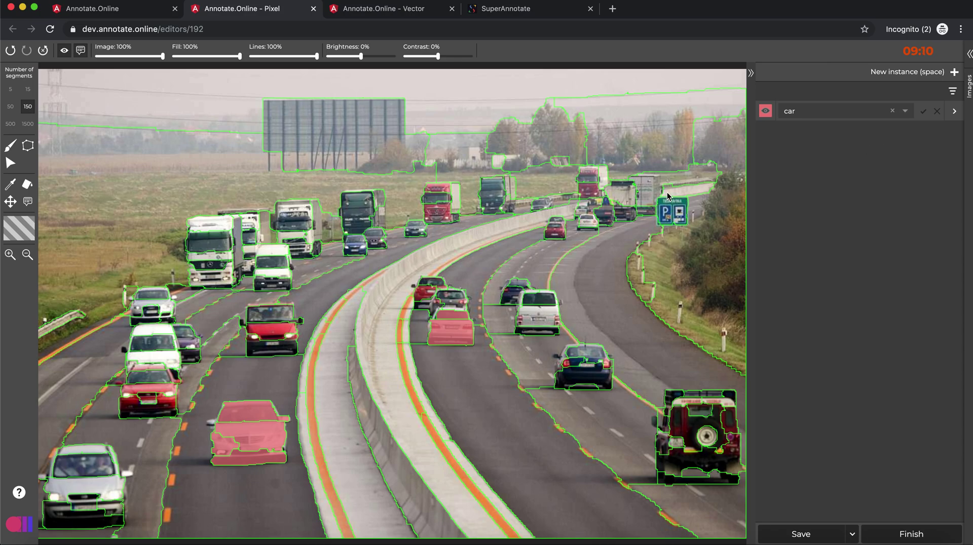
- Try 500, 1500, 150 and 50 superpixels, then label the red car as a car instance
click(10, 123)
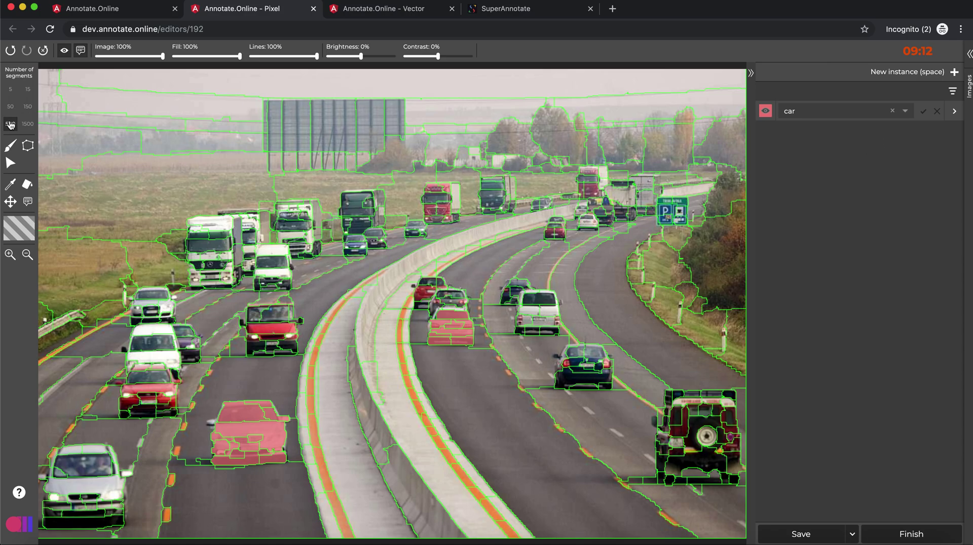
click(28, 123)
click(27, 107)
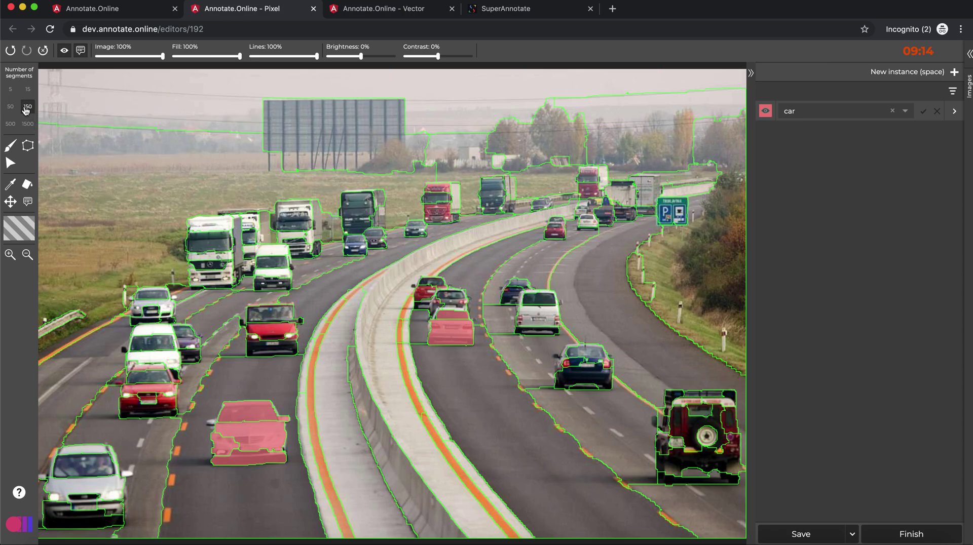
click(11, 107)
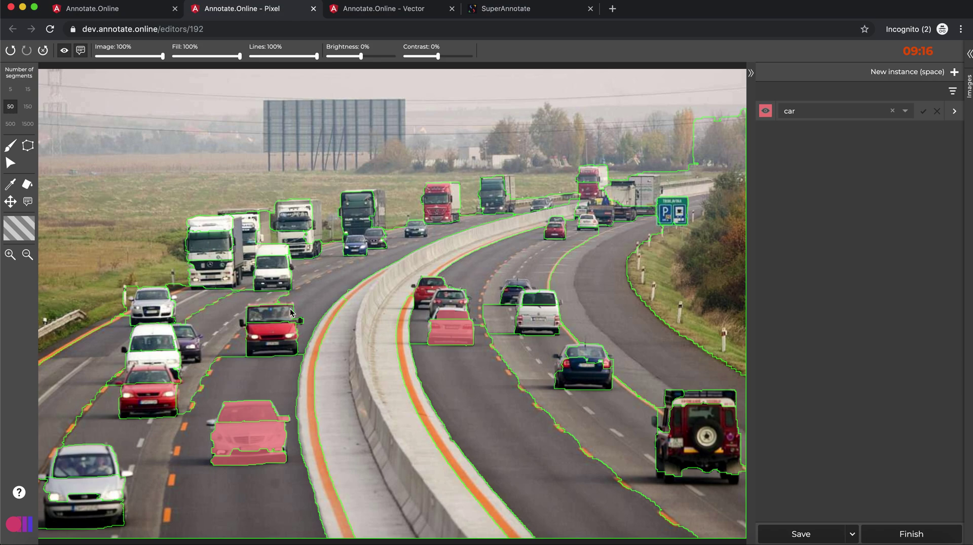
click(277, 331)
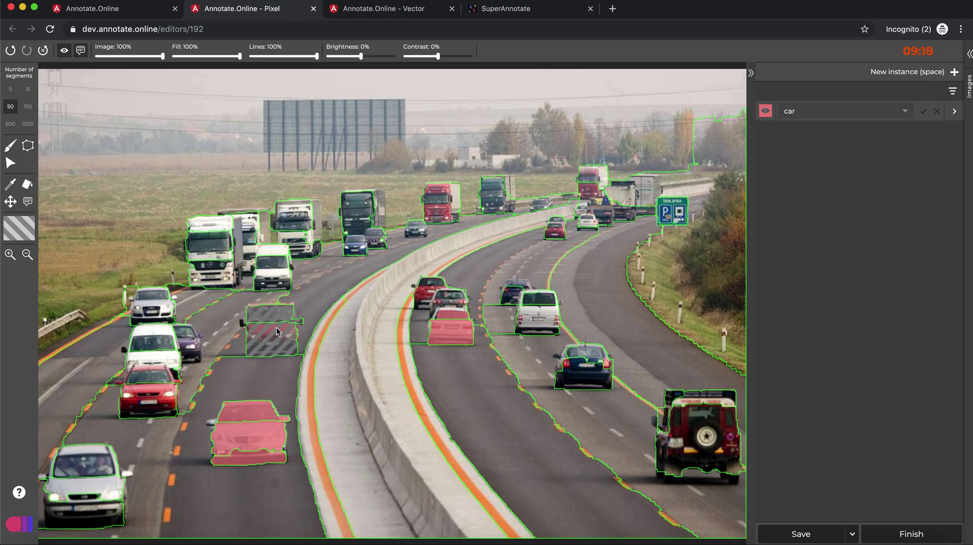
key(space)
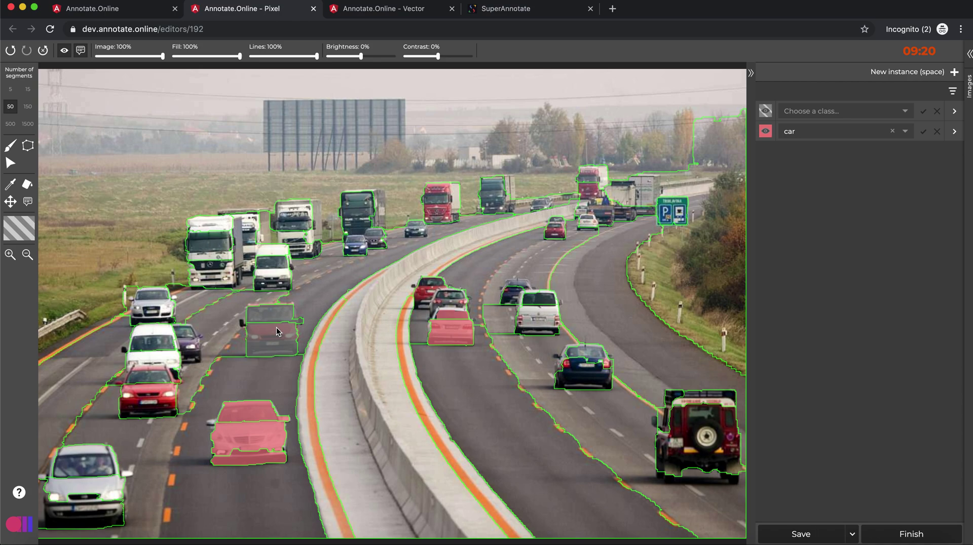
click(836, 111)
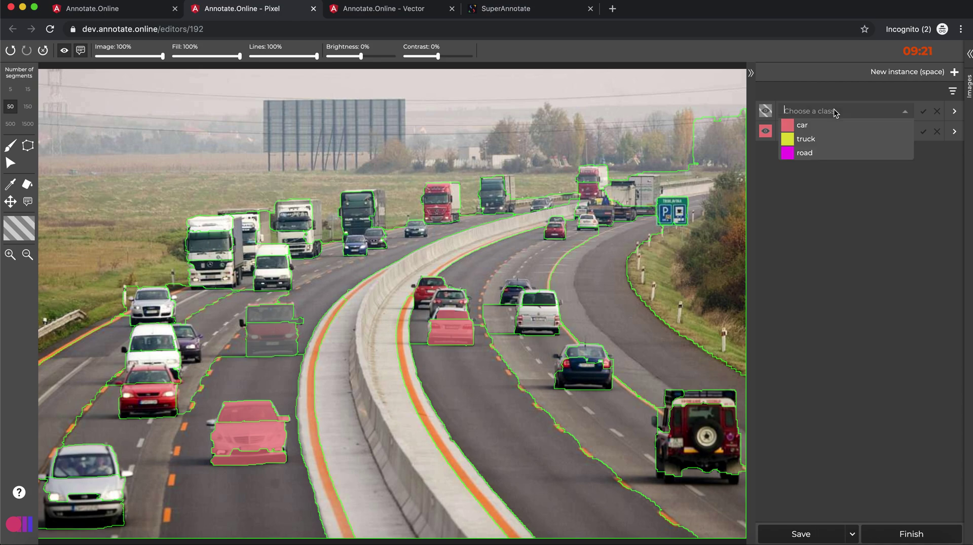
click(812, 126)
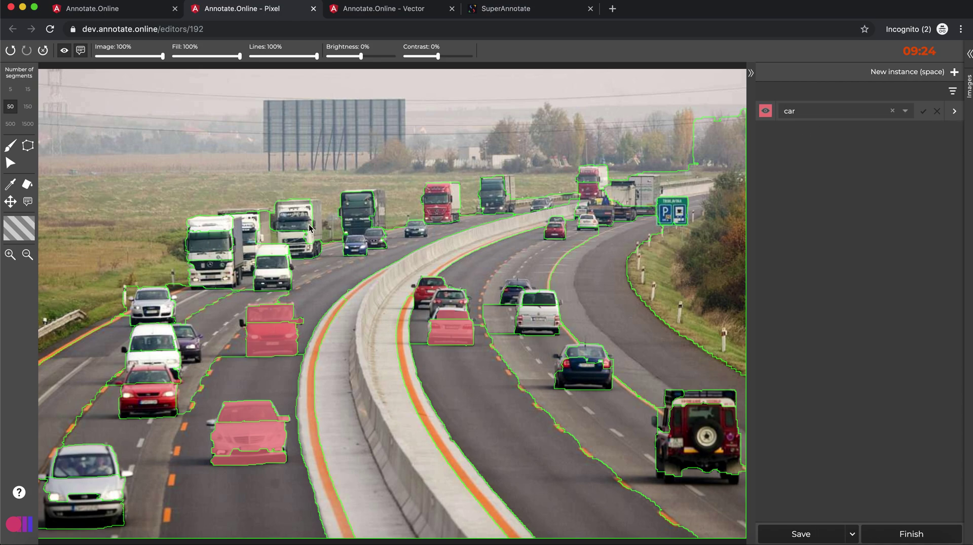
click(9, 146)
scroll(243, 328, up, 2)
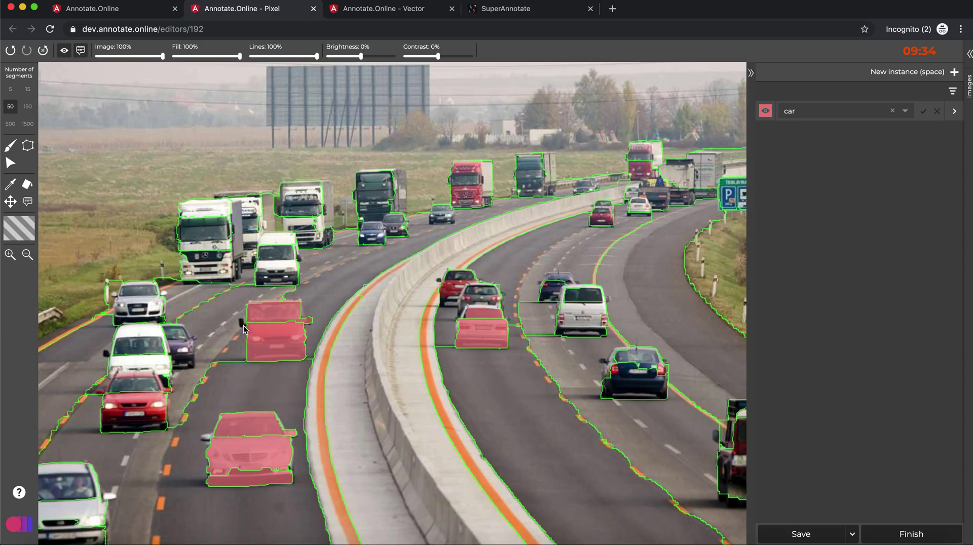
- Trace the red car's side mirror with the polygon tool and save it as a new instance
scroll(243, 328, down, 1)
scroll(243, 329, up, 10)
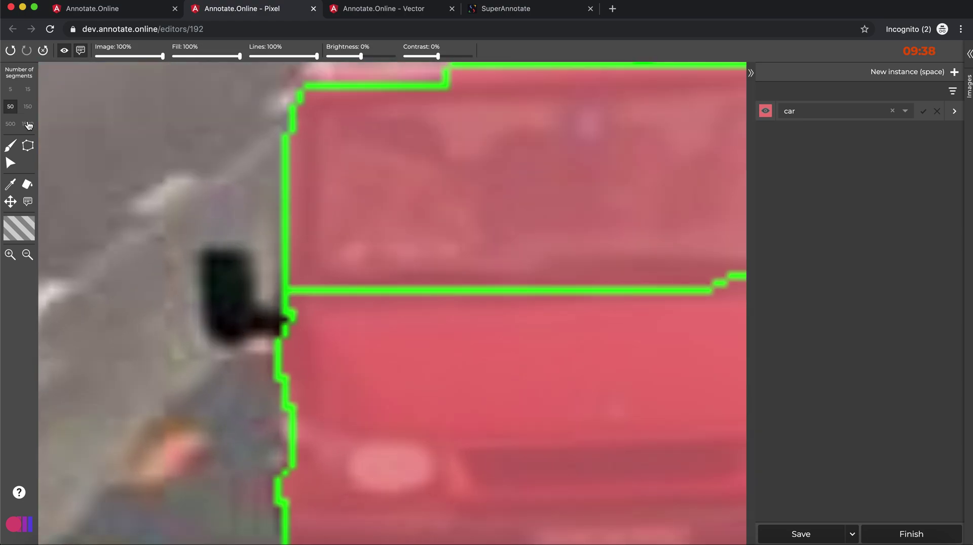
click(27, 146)
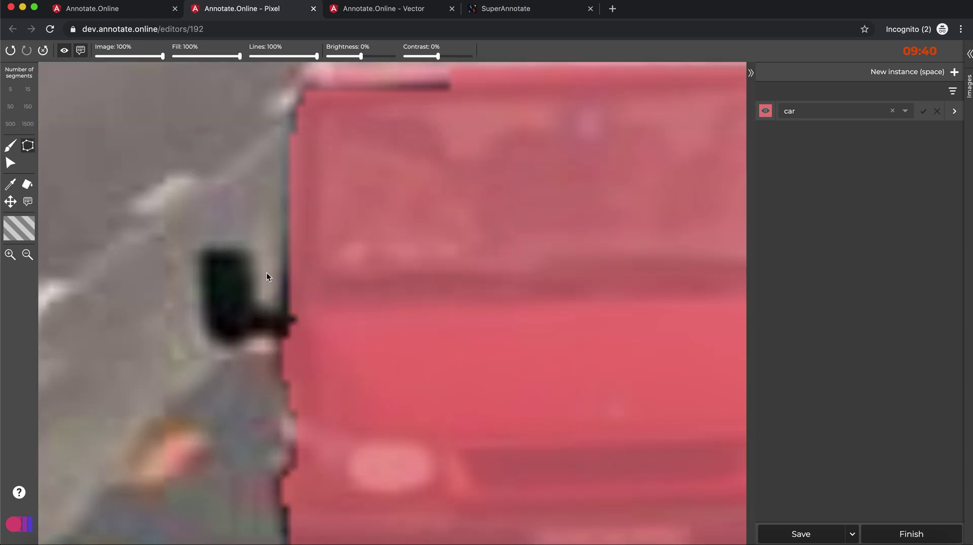
mouse_move(284, 291)
mouse_down()
mouse_move(278, 301)
mouse_move(239, 241)
mouse_move(203, 259)
mouse_move(215, 341)
mouse_move(284, 336)
mouse_up()
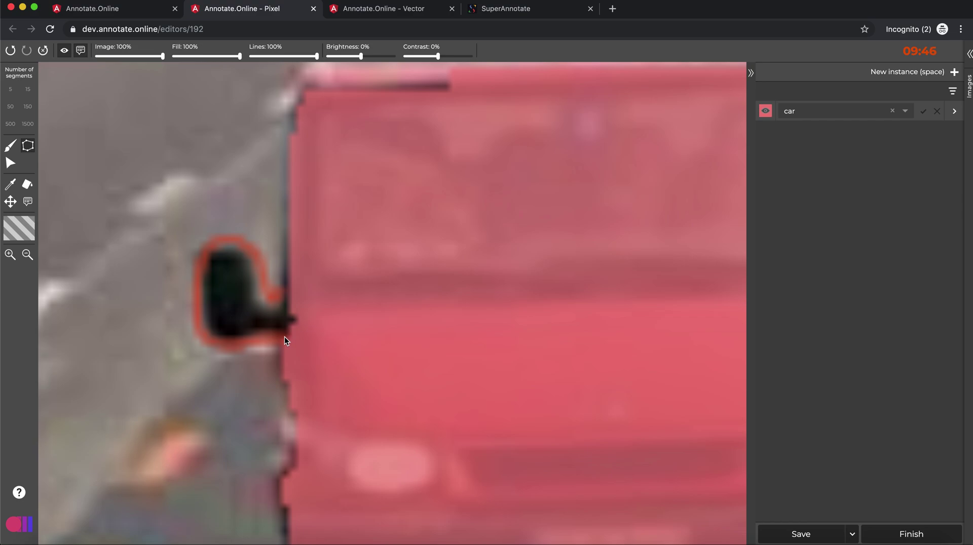
click(287, 304)
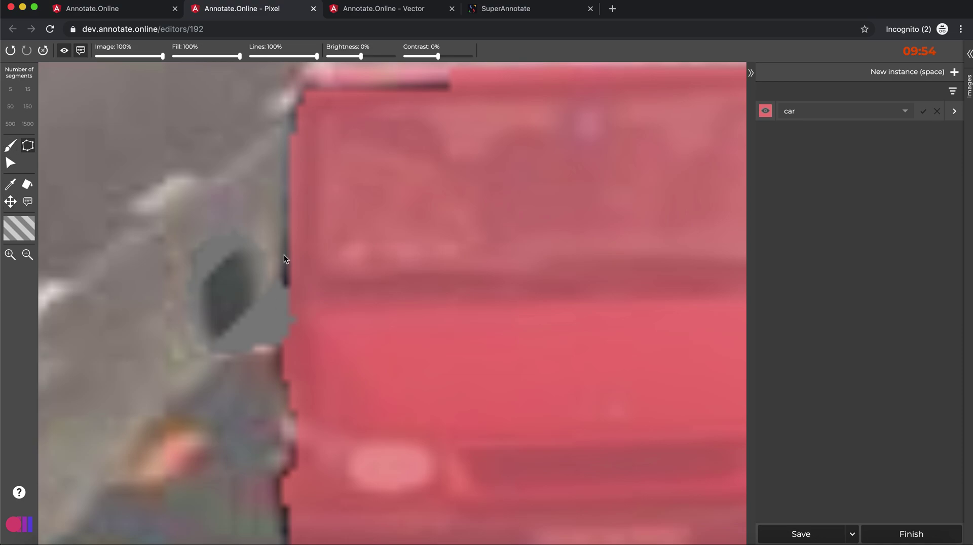
key(space)
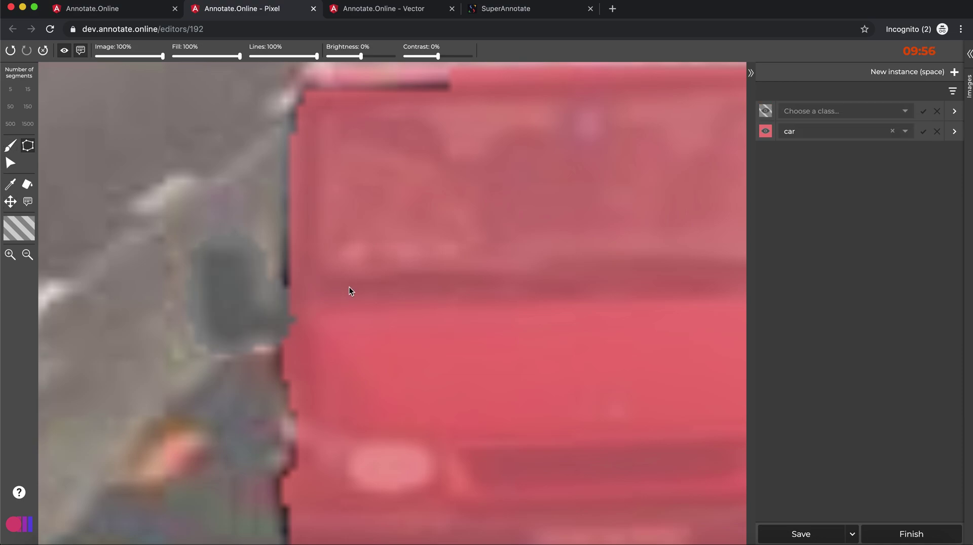
scroll(350, 286, down, 5)
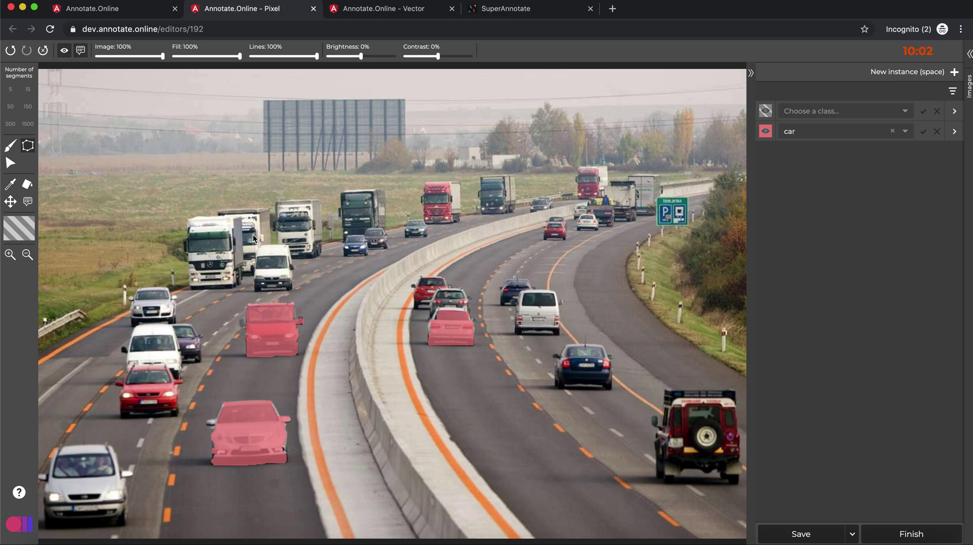
- Create new instances from the white van's segment and the jeep's roof, body and side segments
click(28, 106)
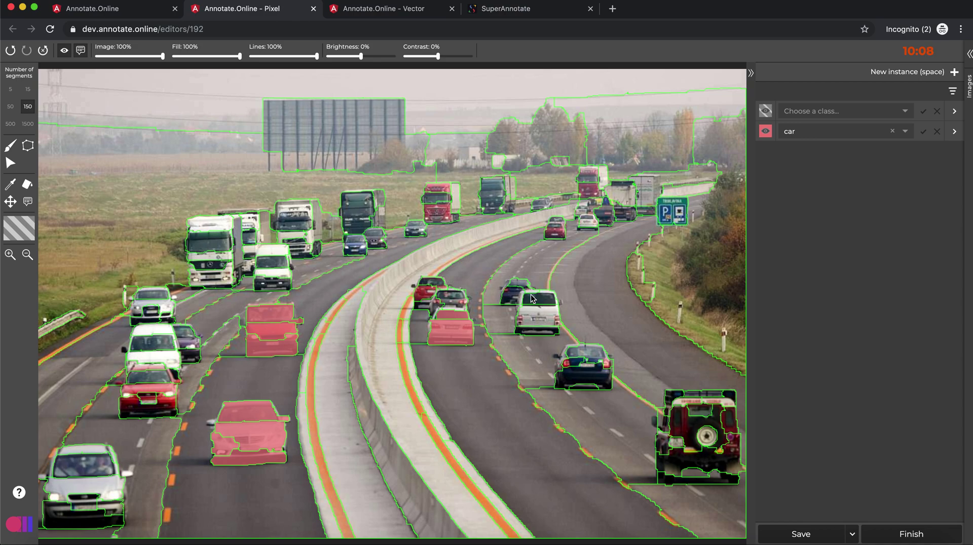
click(534, 315)
key(space)
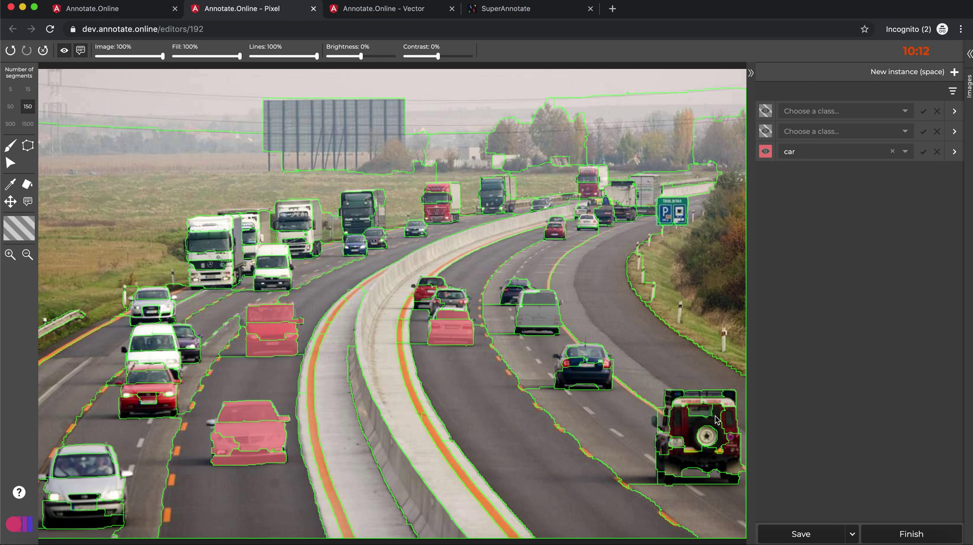
key(3)
click(682, 404)
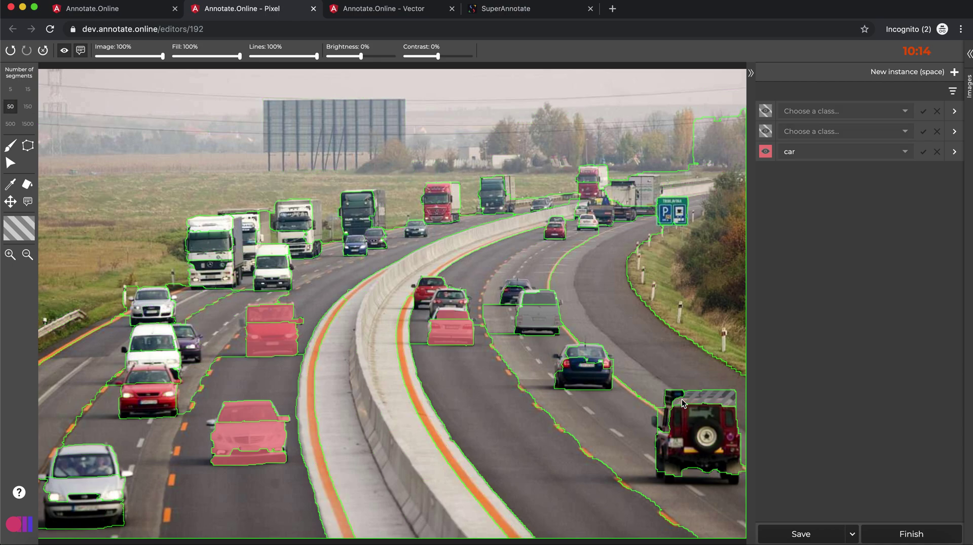
click(689, 427)
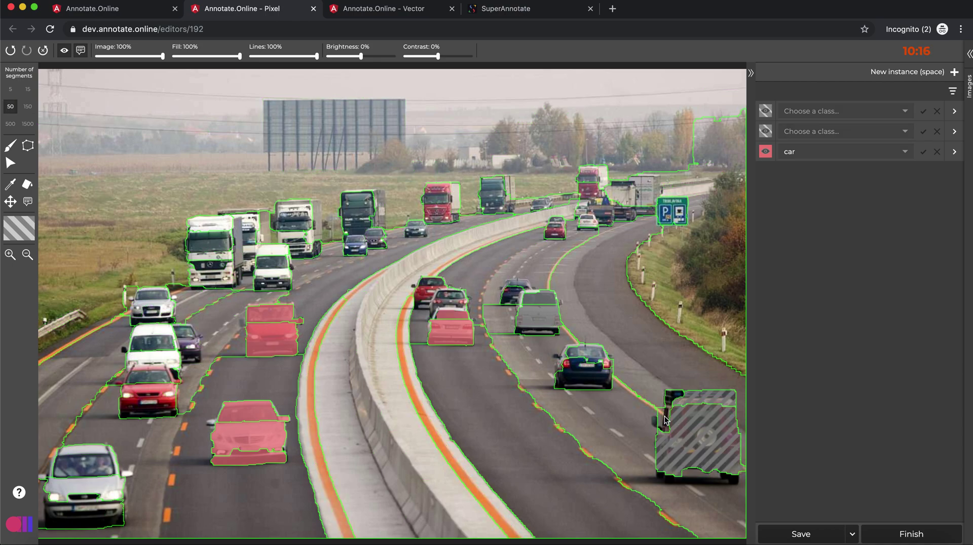
click(666, 419)
key(space)
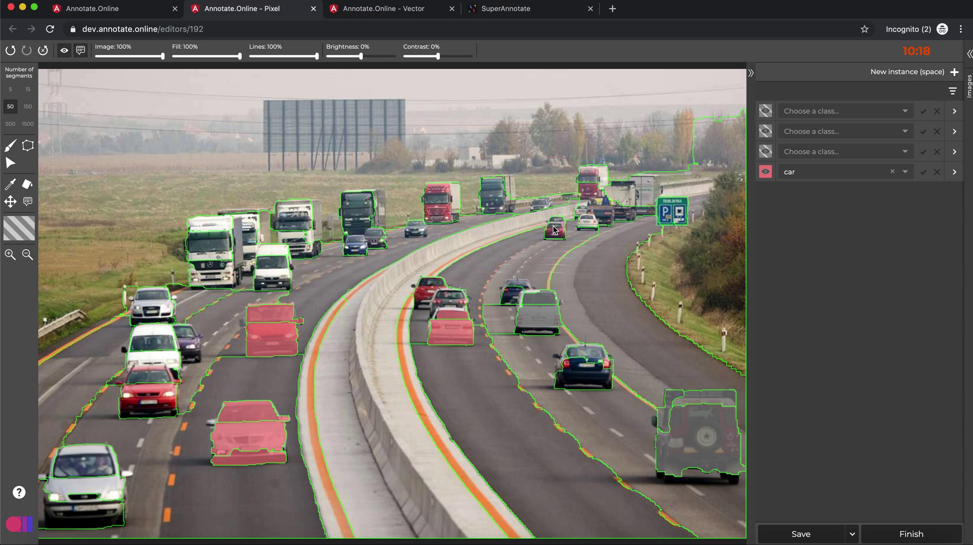
- At 150 segments, make instances from the distant small cars and the blue car
key(4)
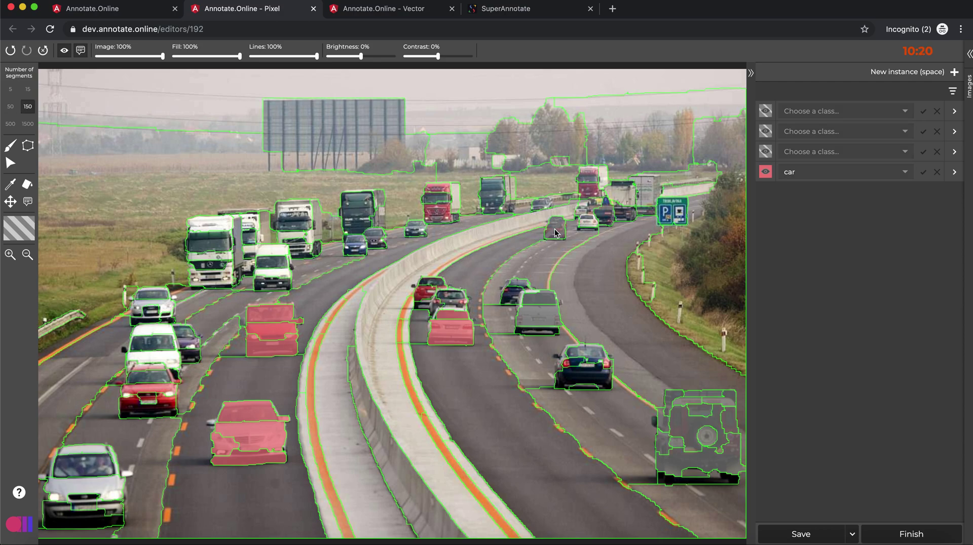
key(space)
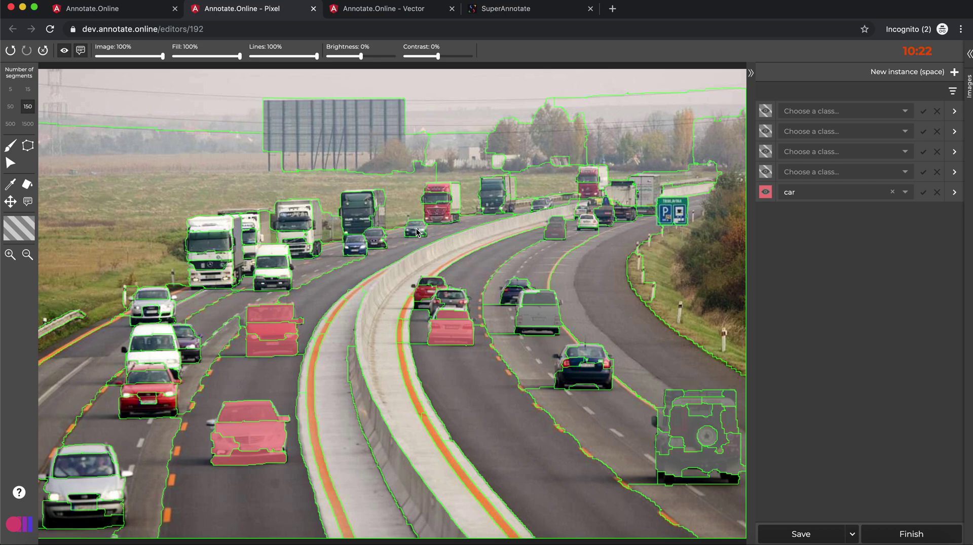
click(416, 232)
key(space)
click(376, 242)
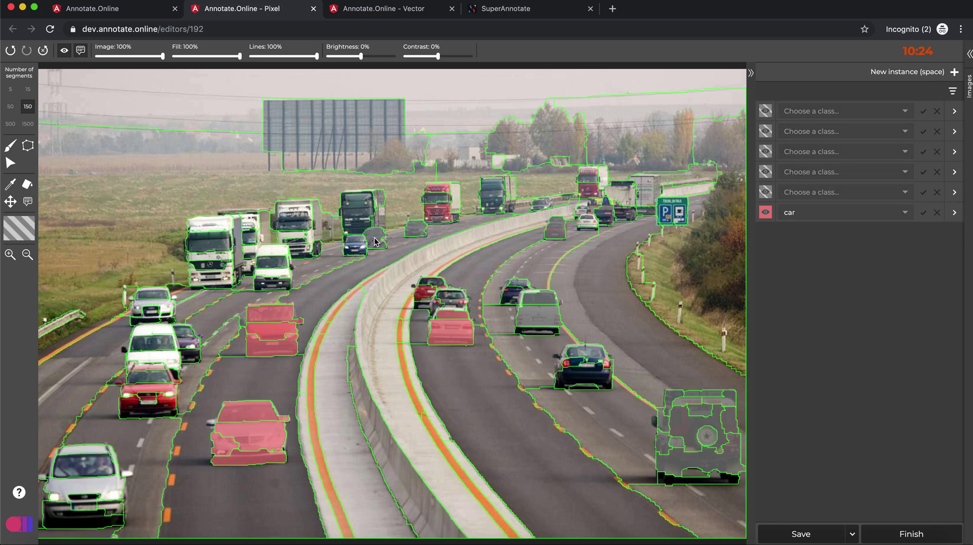
key(space)
click(356, 246)
key(space)
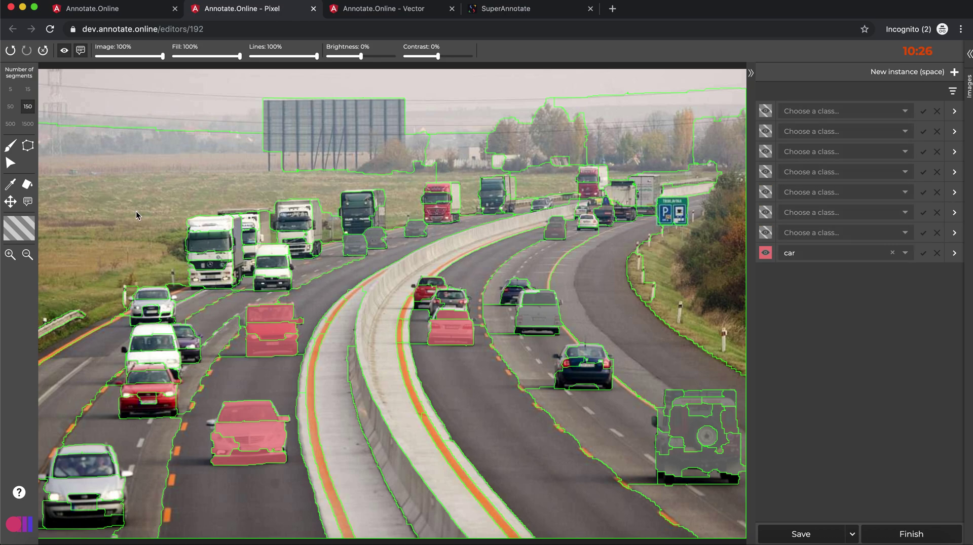
- Eyedrop the car class and apply it to the van, jeep and distant grey cars
click(10, 184)
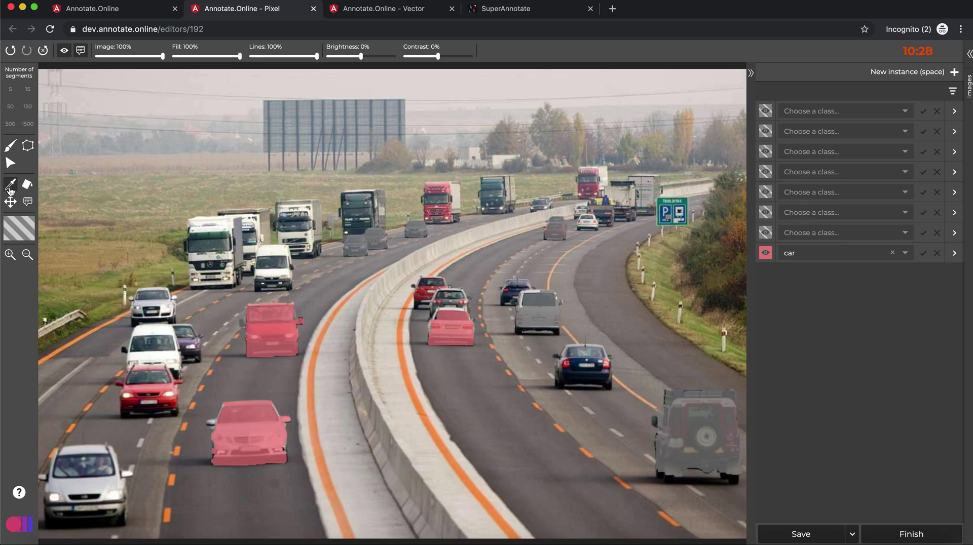
click(276, 335)
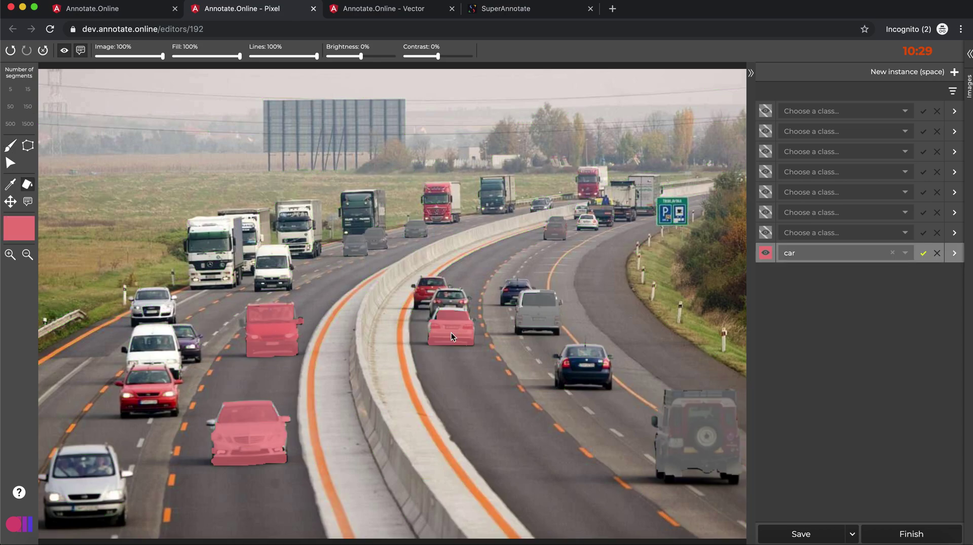
click(535, 311)
click(707, 443)
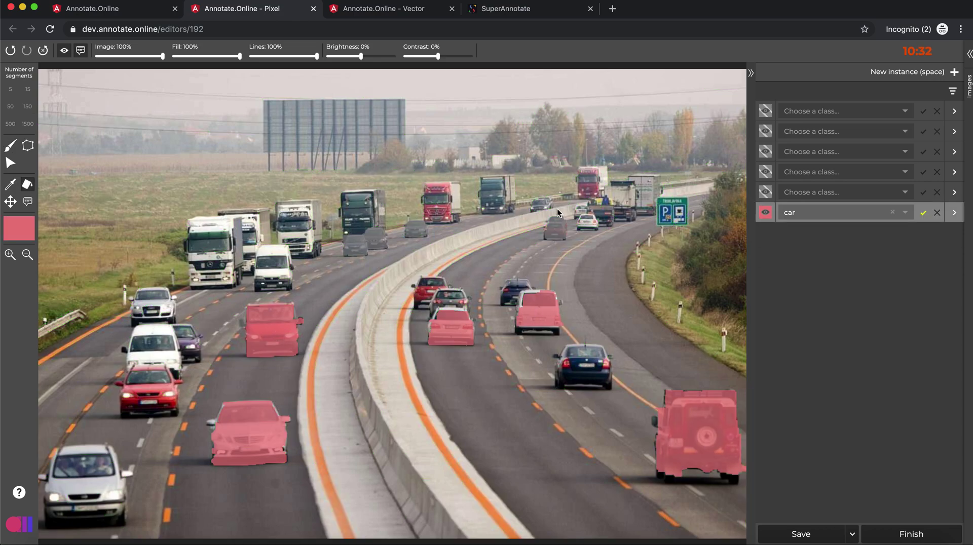
click(556, 232)
click(412, 227)
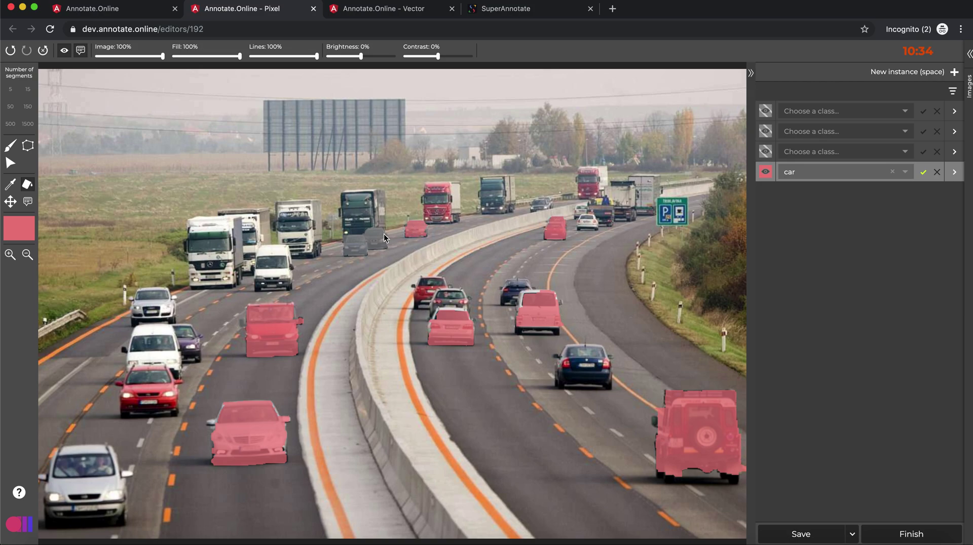
click(378, 236)
click(355, 247)
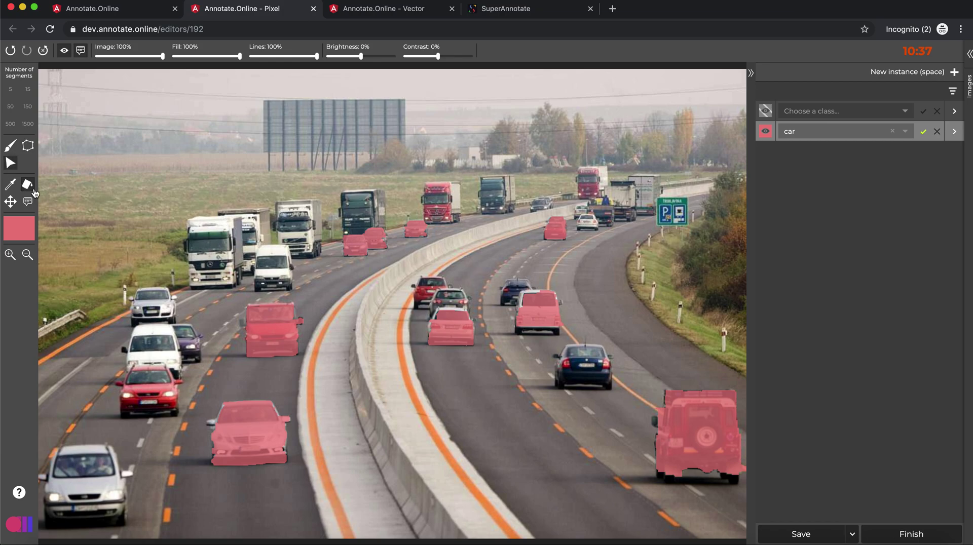
- Add the comment 'correct' to the pink car in the right carriageway
click(435, 317)
text(correct)
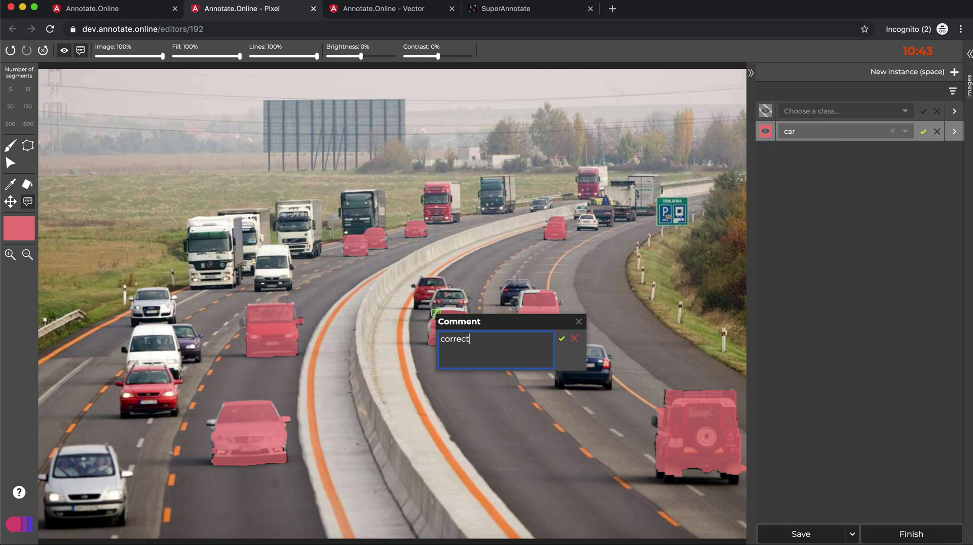
key(Return)
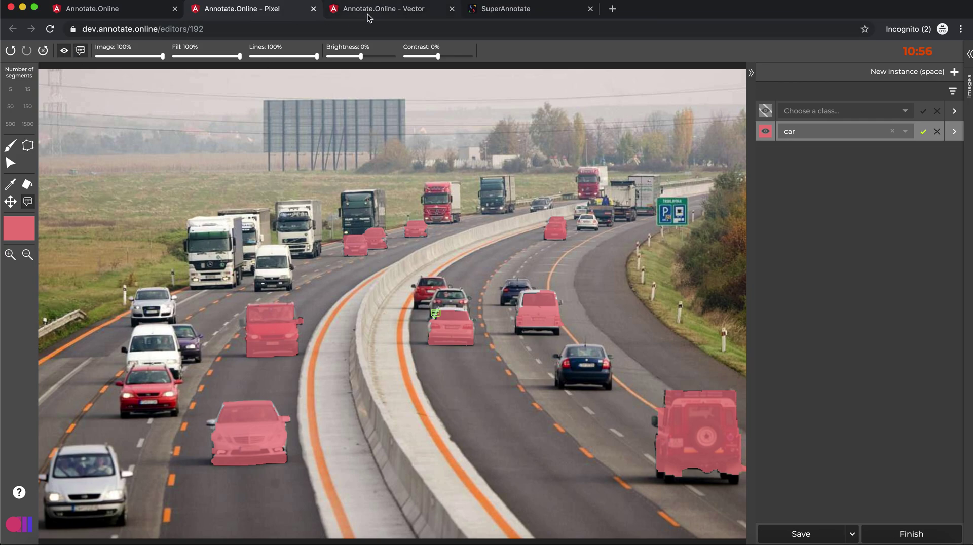
- Check Project 1's image list, then return to the vector editor on agriculture.jpg
click(102, 11)
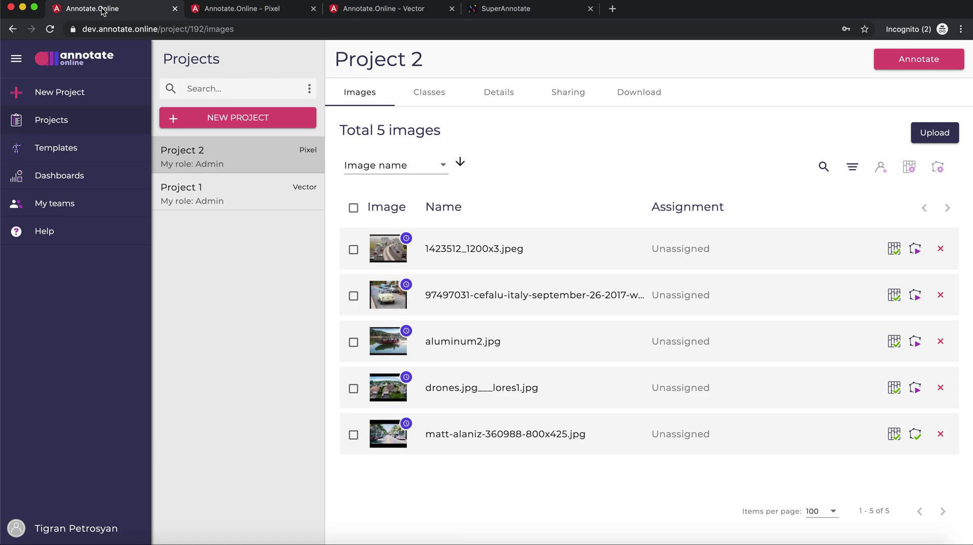
click(226, 197)
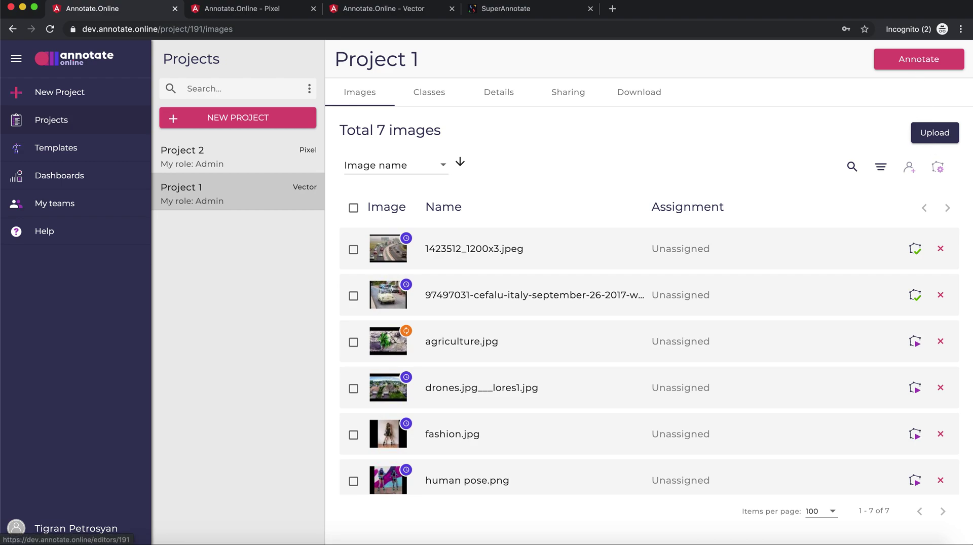
click(398, 11)
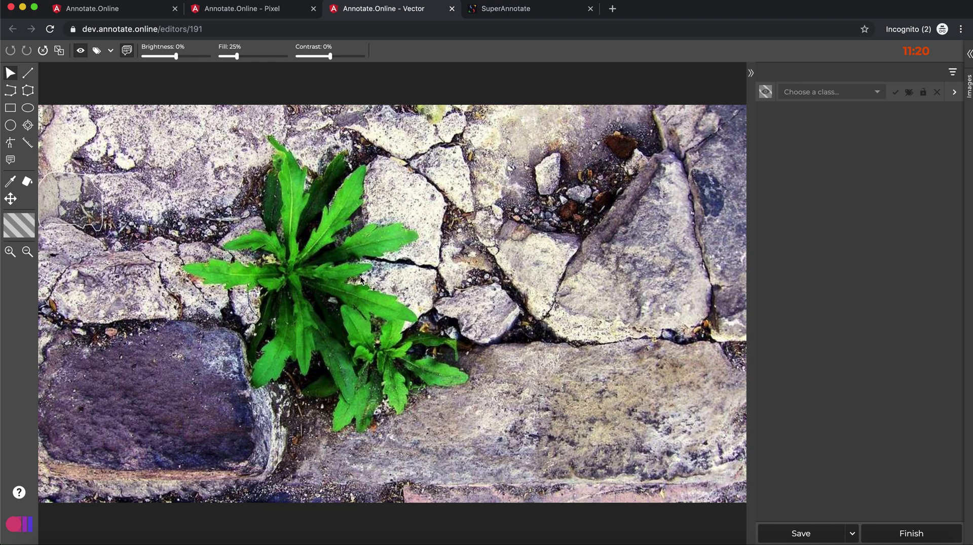
- Draw a line across the top of the plant and assign it class 1
click(28, 79)
click(193, 208)
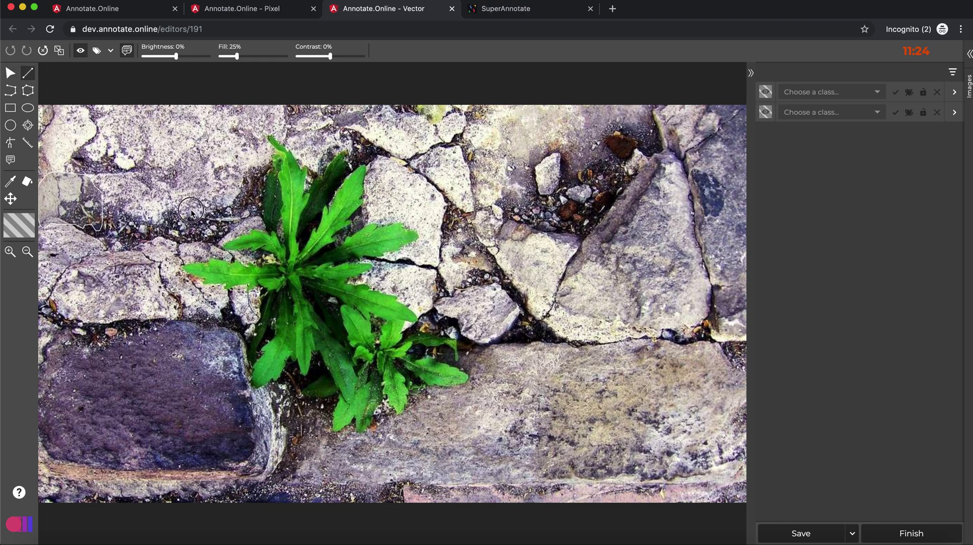
click(388, 156)
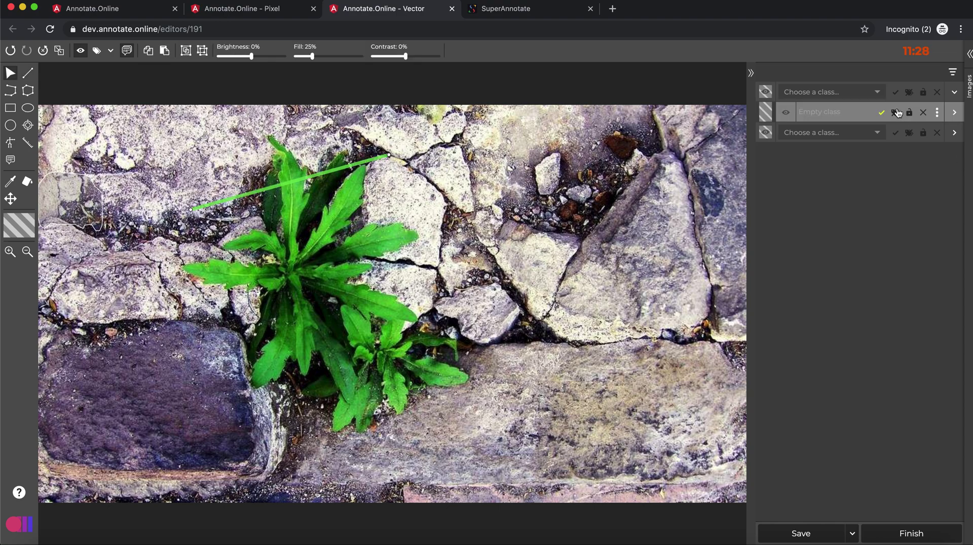
click(876, 93)
click(856, 103)
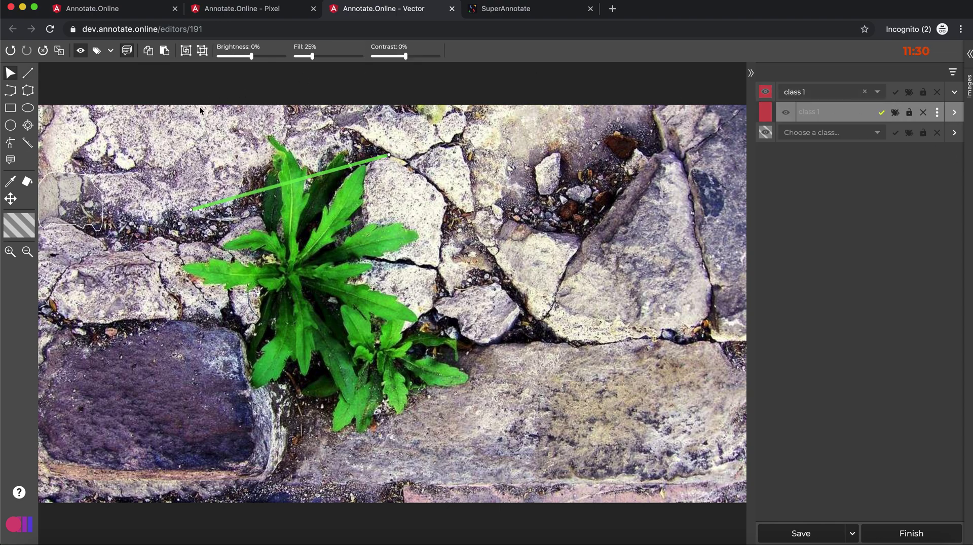
- Trace a polyline over the rocks right of the plant, extending toward the plant
click(10, 90)
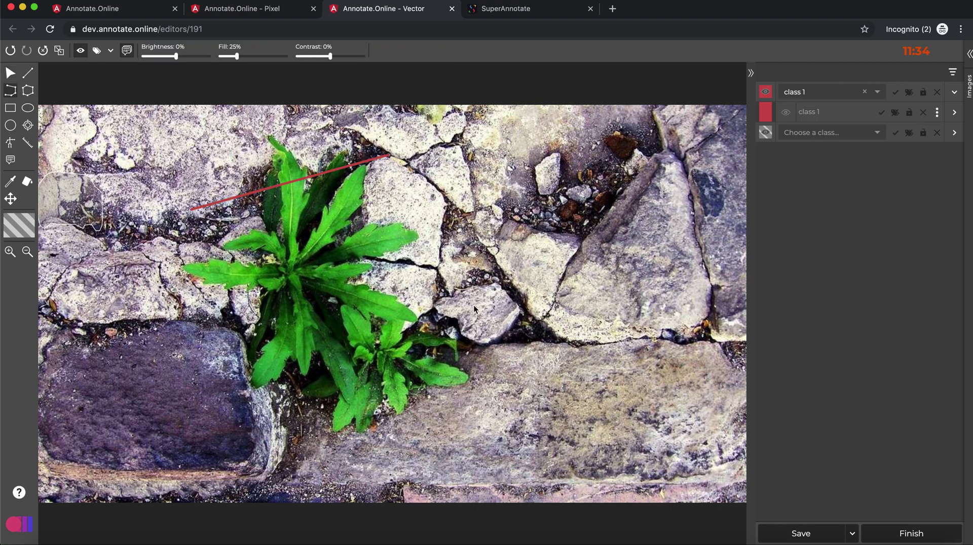
mouse_move(473, 305)
mouse_down()
mouse_move(469, 296)
mouse_move(583, 218)
mouse_move(603, 294)
mouse_up()
mouse_move(546, 365)
mouse_down()
mouse_move(476, 389)
mouse_move(391, 351)
mouse_up()
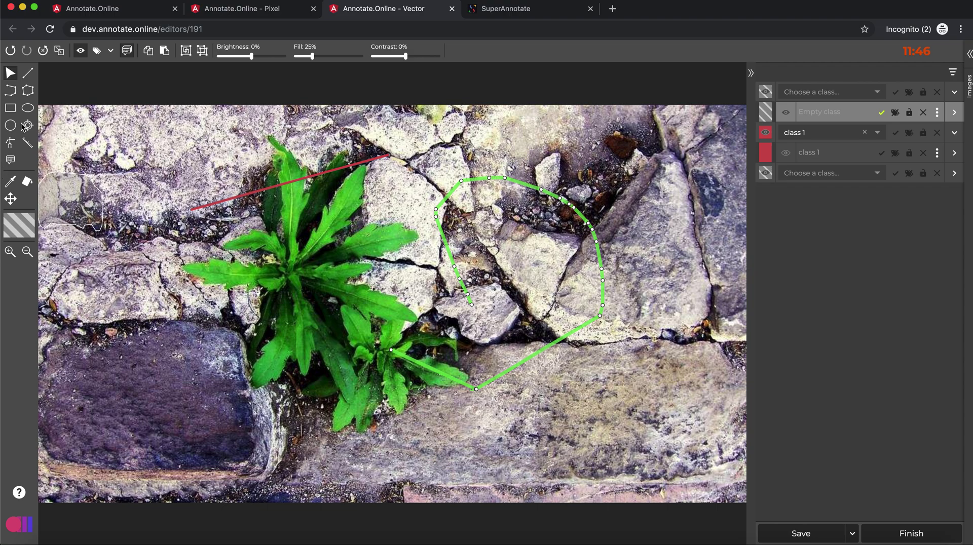
- Outline the plant base and dark rock with a polygon and select it
click(28, 90)
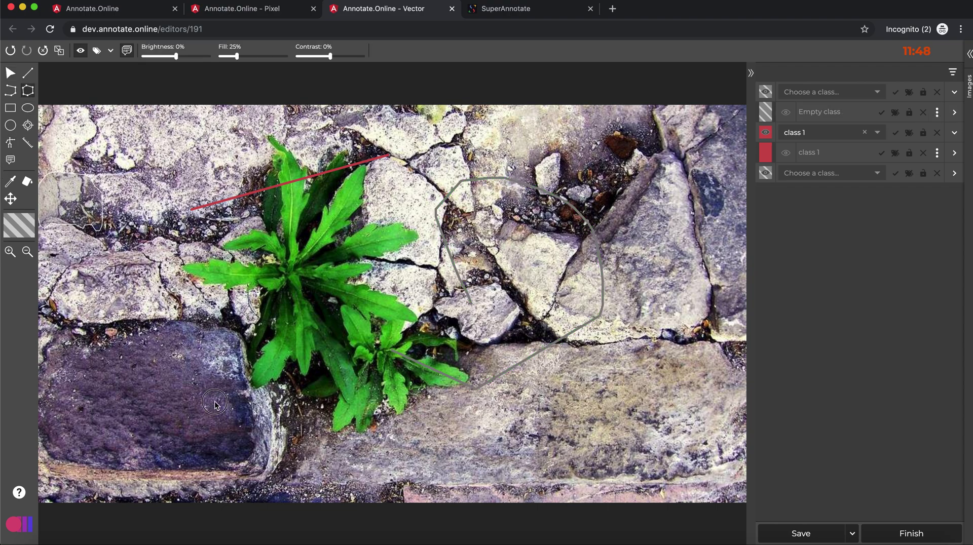
mouse_move(214, 404)
mouse_down()
mouse_move(173, 306)
mouse_move(357, 319)
mouse_move(323, 408)
mouse_move(240, 446)
mouse_move(211, 439)
mouse_move(187, 416)
mouse_up()
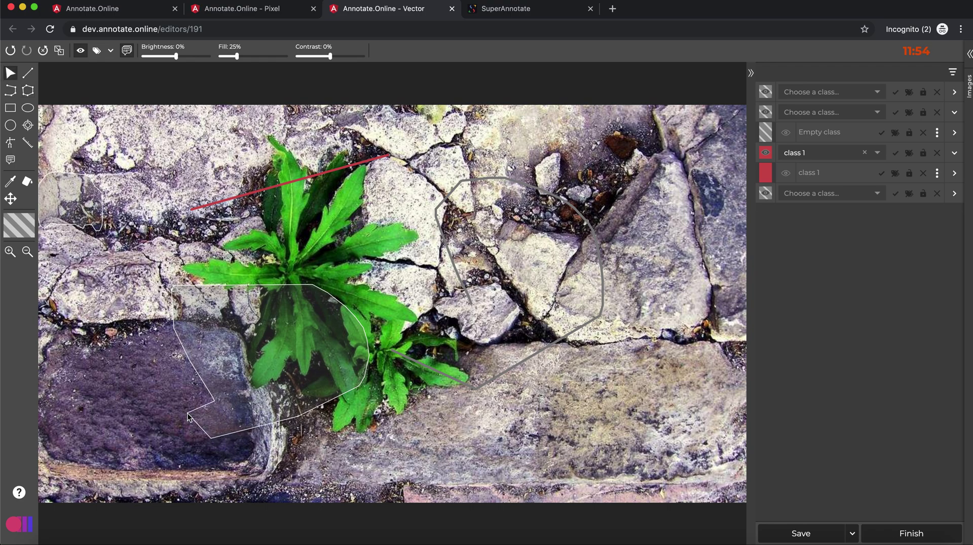
click(256, 378)
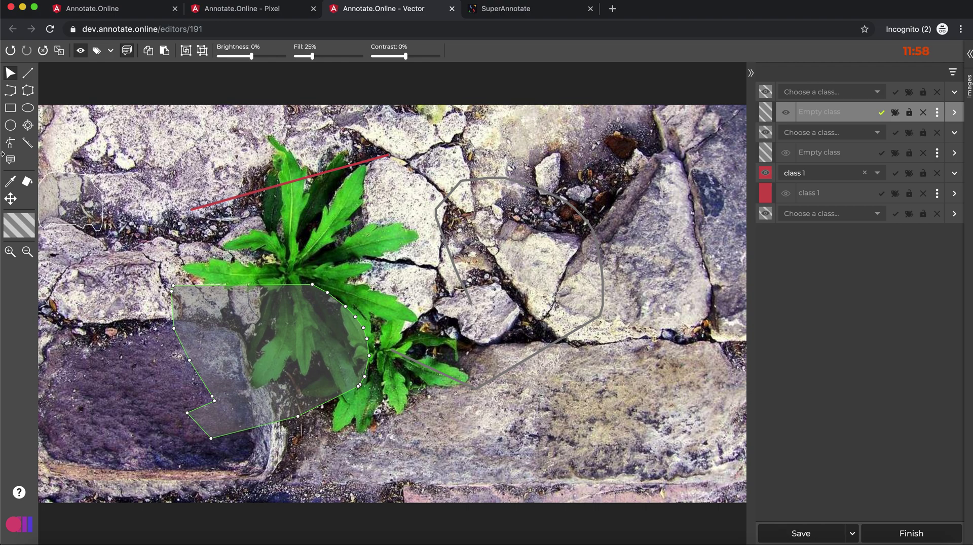
click(10, 160)
- Draw a rectangle around the stone patch at the top left
click(10, 107)
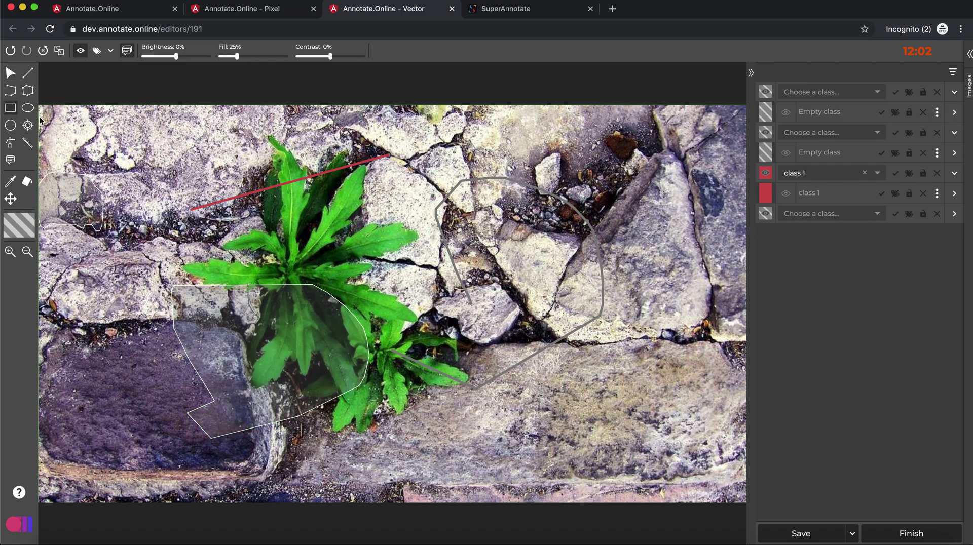
drag(80, 129, 184, 210)
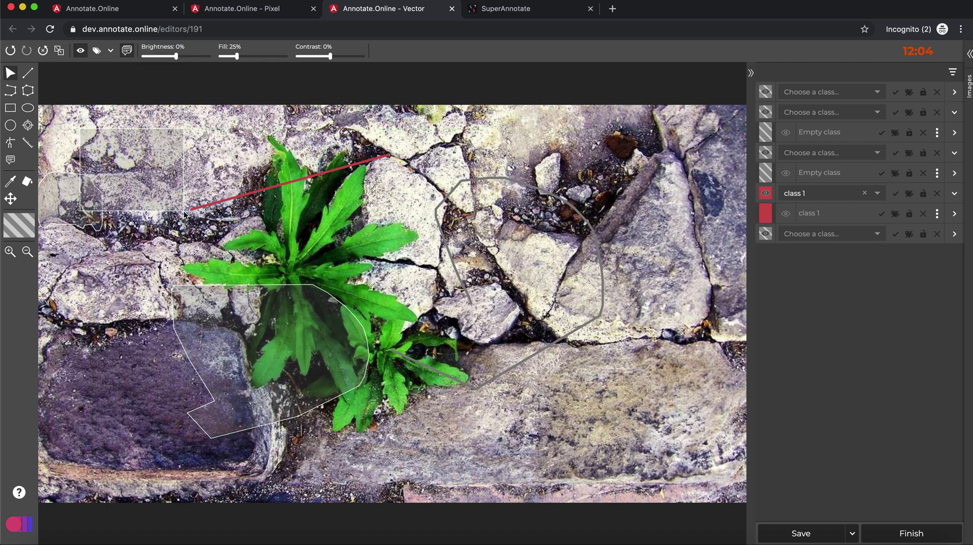
click(10, 107)
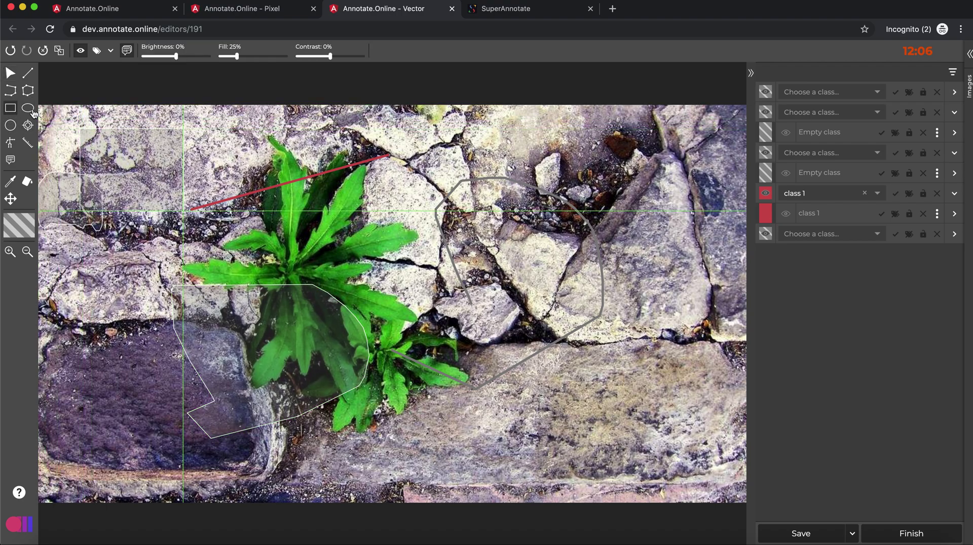
- Box the small stone near the top and draw an ellipse on the lower-right rock
drag(515, 126, 574, 194)
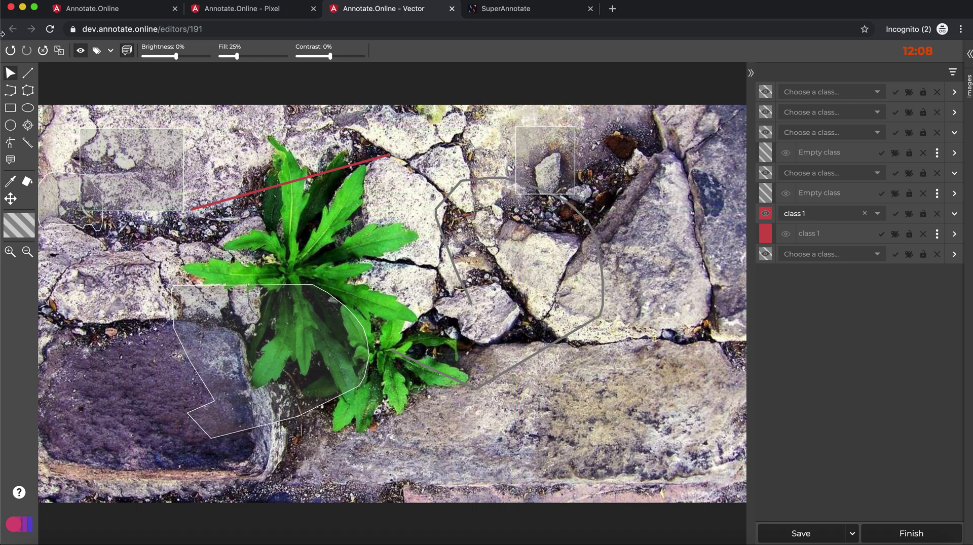
click(25, 108)
drag(562, 371, 663, 438)
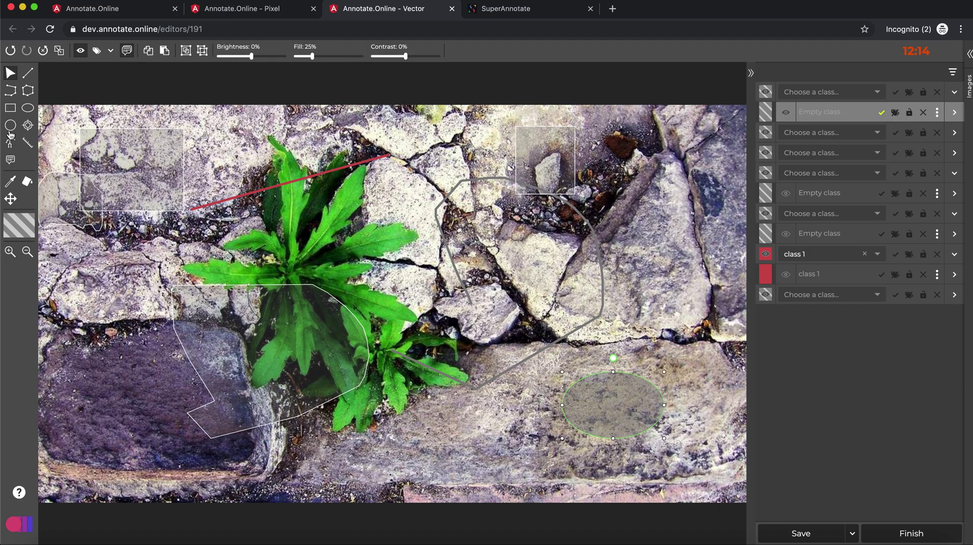
- Place a point just below the plant and assign it class 2
click(28, 126)
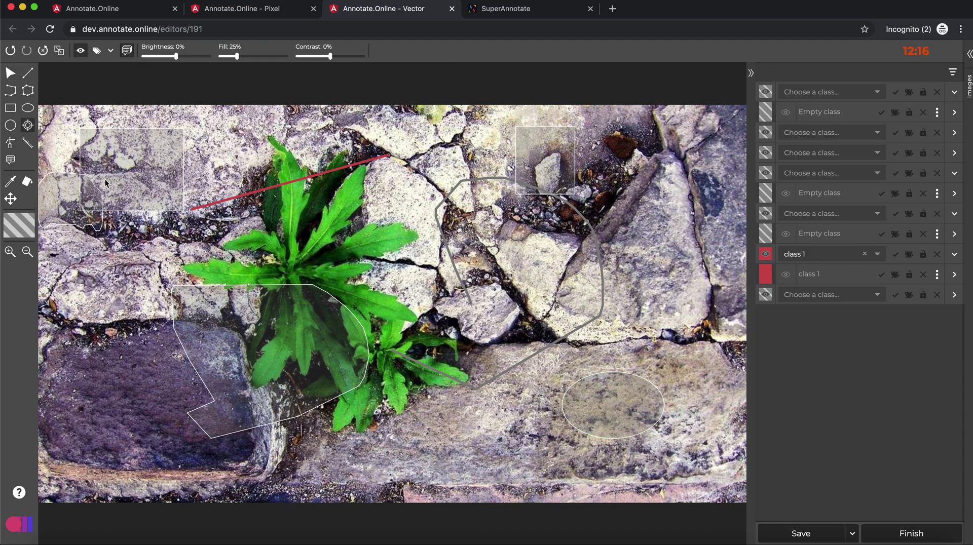
click(415, 422)
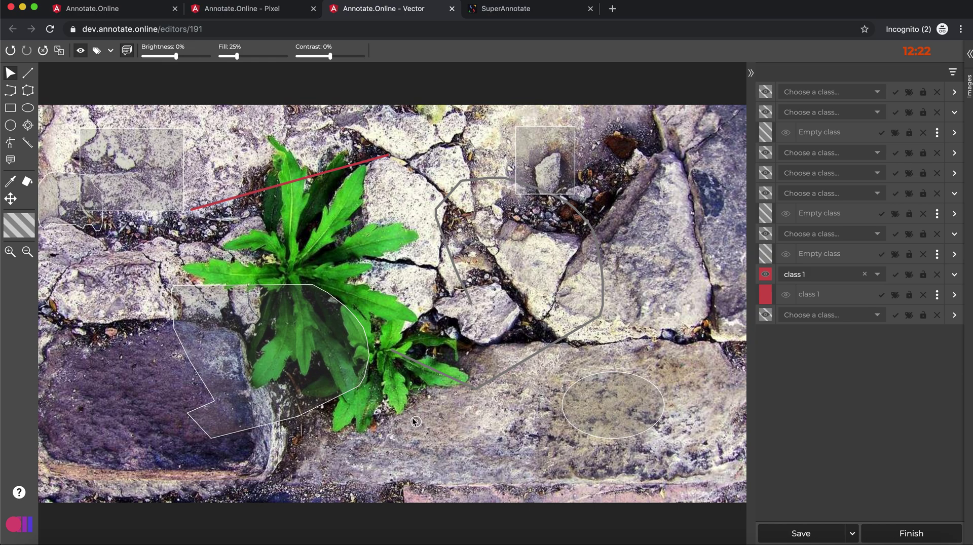
click(414, 421)
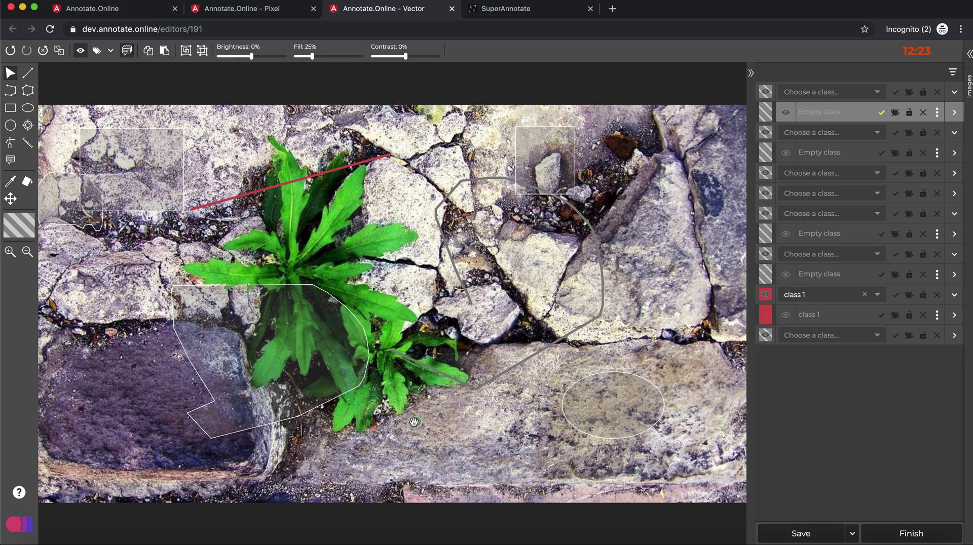
click(880, 93)
click(840, 114)
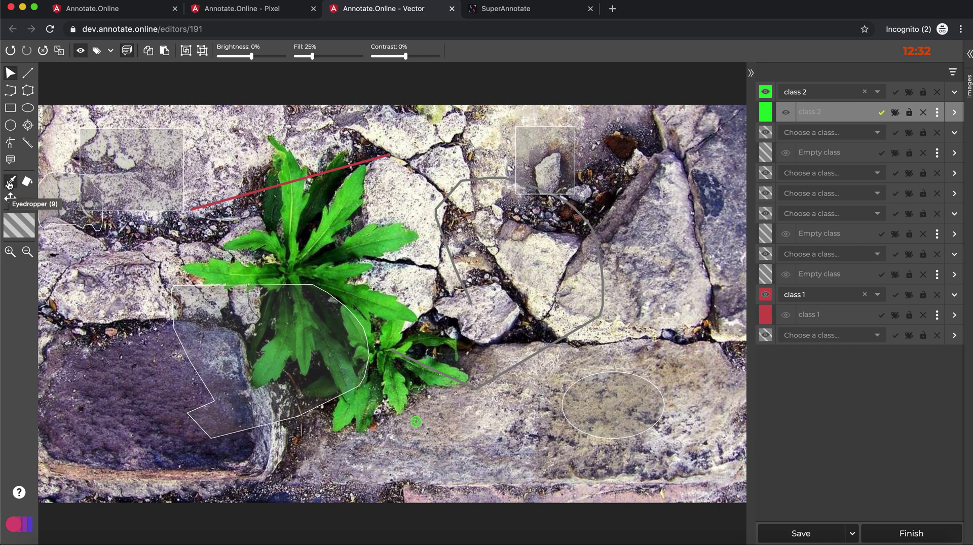
- Measure a 137 by 60 ruler from the green point toward the lower right and show the image thumbnails
click(10, 203)
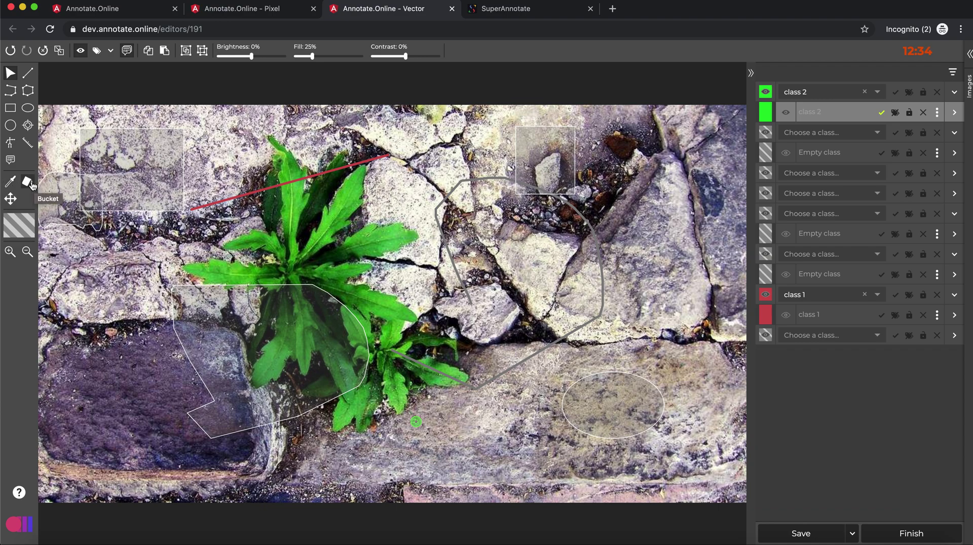
click(28, 145)
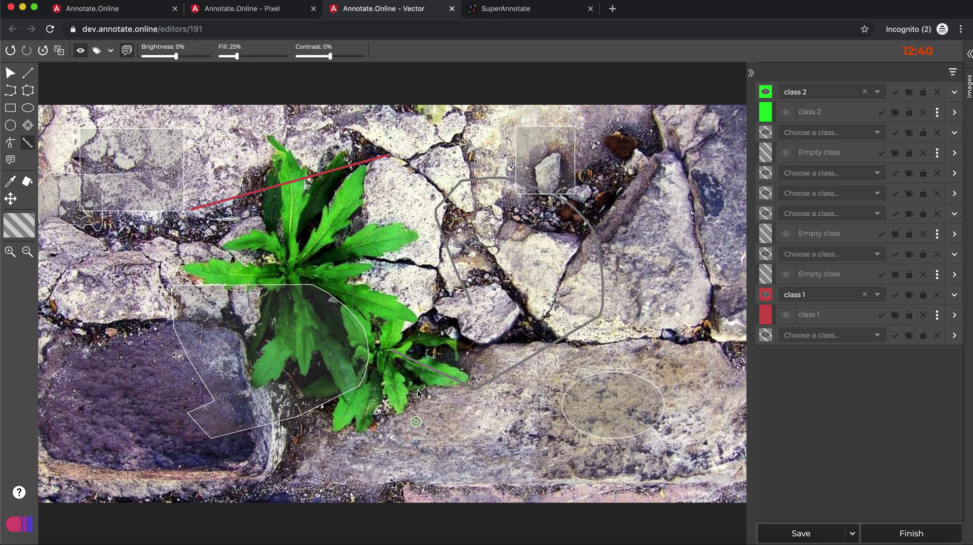
drag(418, 390, 511, 448)
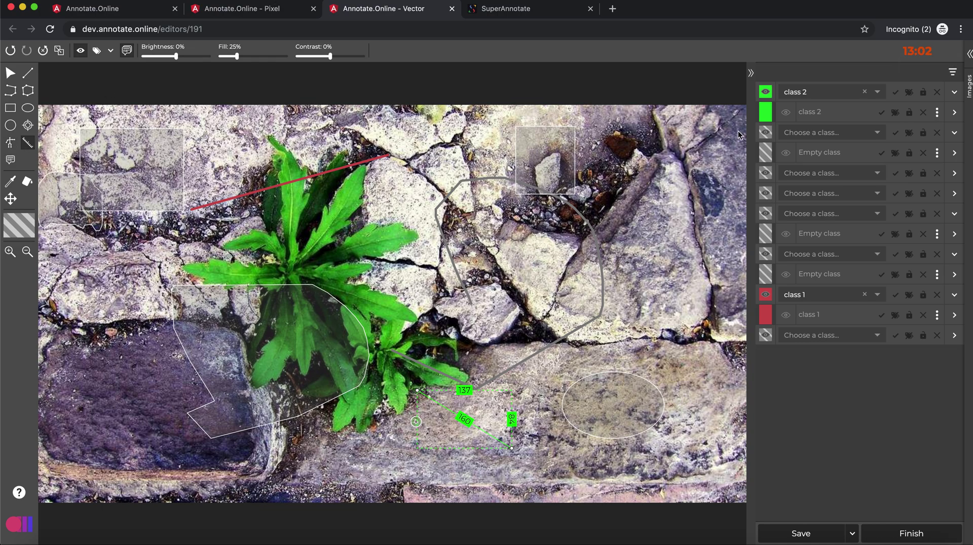
click(968, 56)
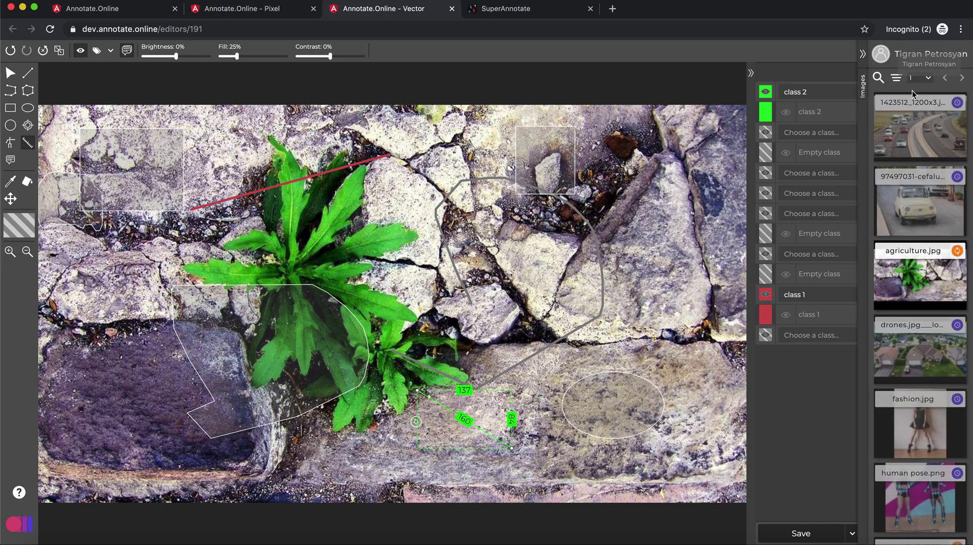
- Save the agriculture annotations, open fashion.jpg and place a skeleton1 template over the woman
click(922, 421)
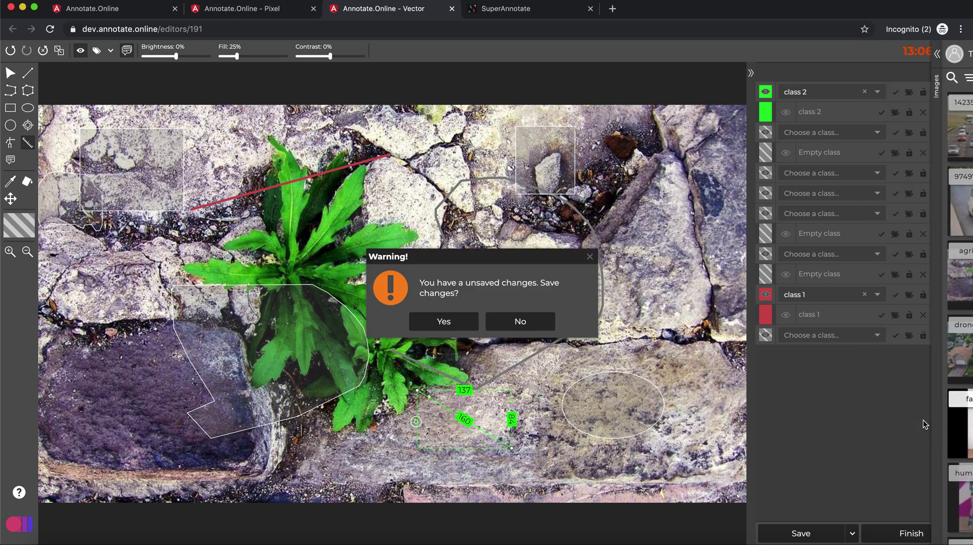
click(448, 325)
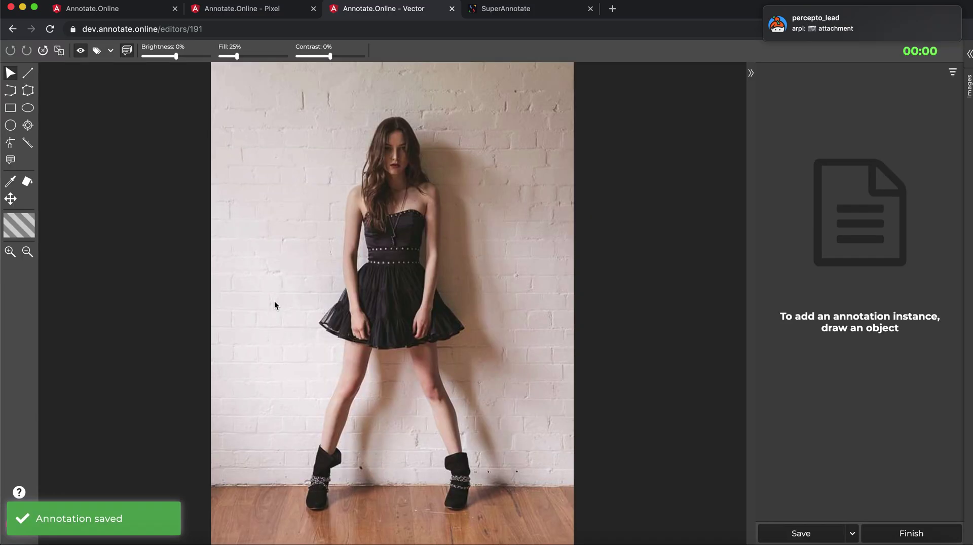
click(10, 142)
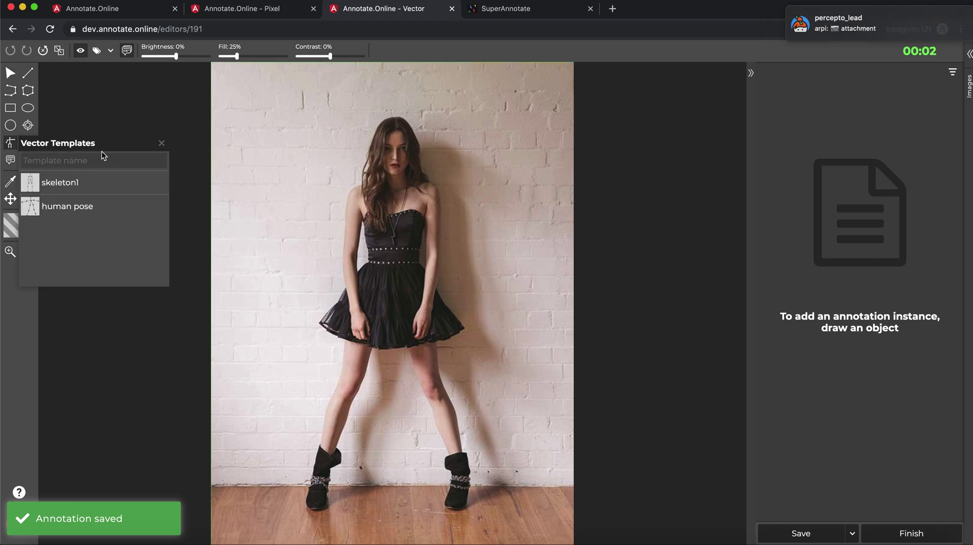
click(85, 185)
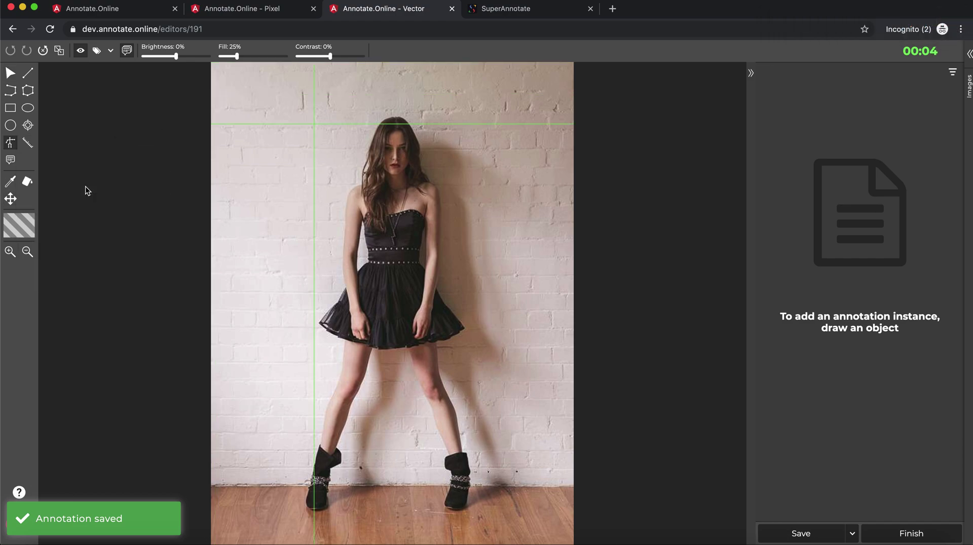
click(323, 108)
drag(324, 107, 454, 501)
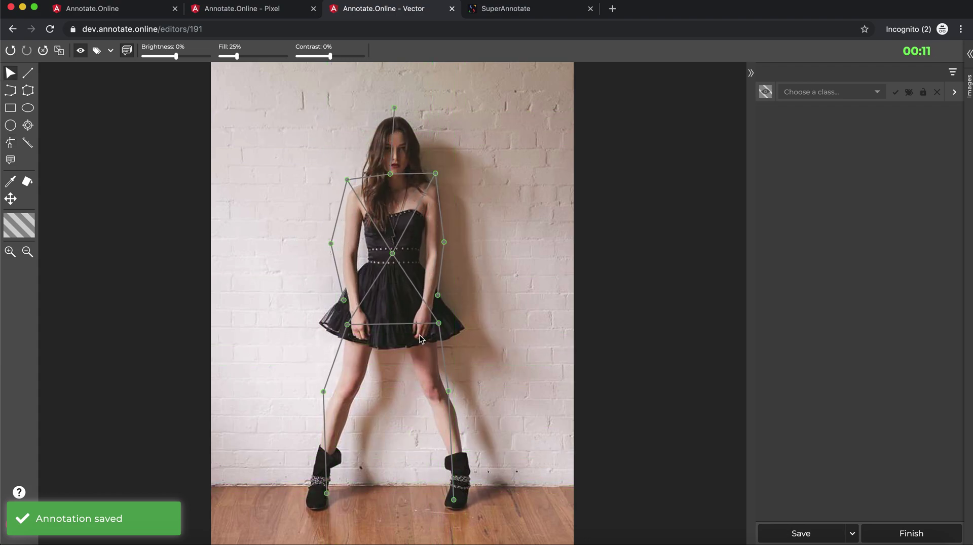
- Widen the skeleton's box on both sides, then switch to the highway image
click(393, 257)
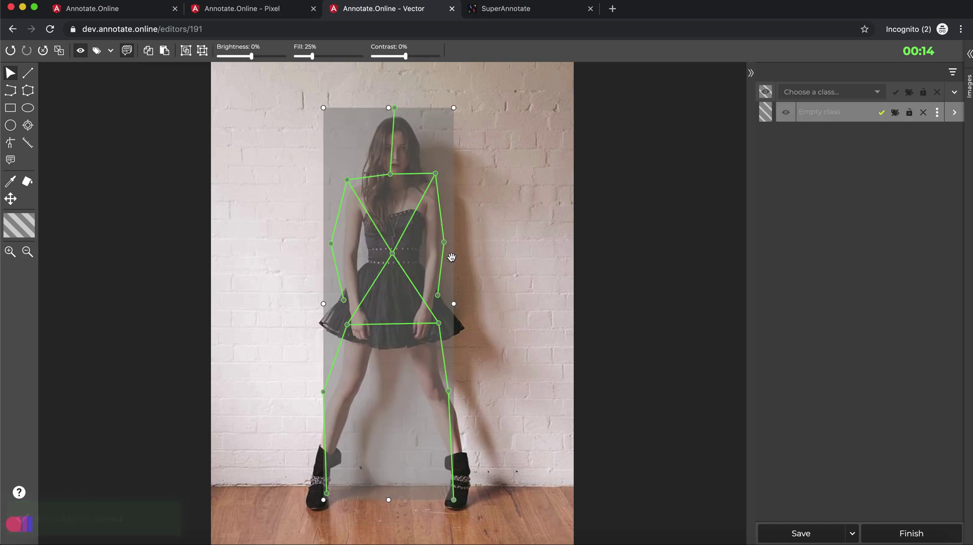
drag(455, 304, 460, 304)
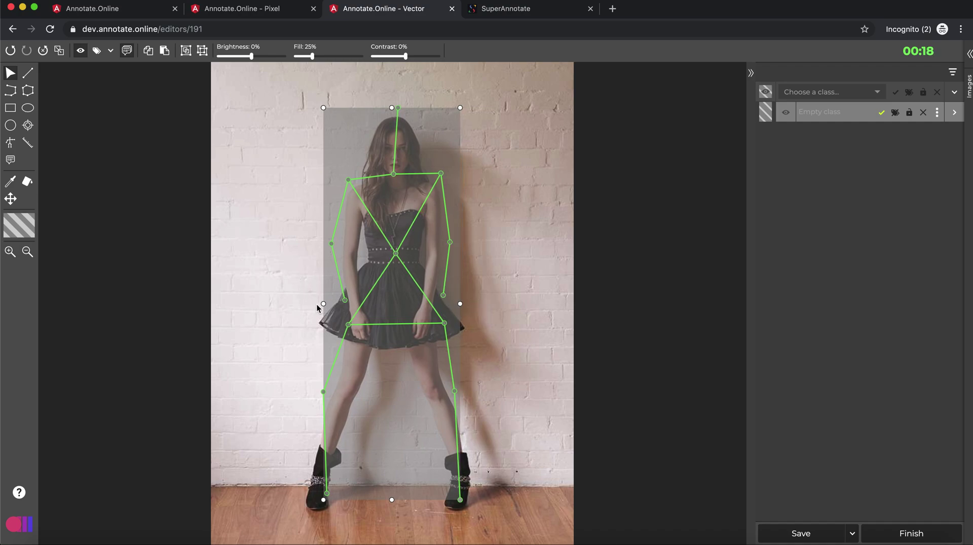
drag(322, 304, 316, 304)
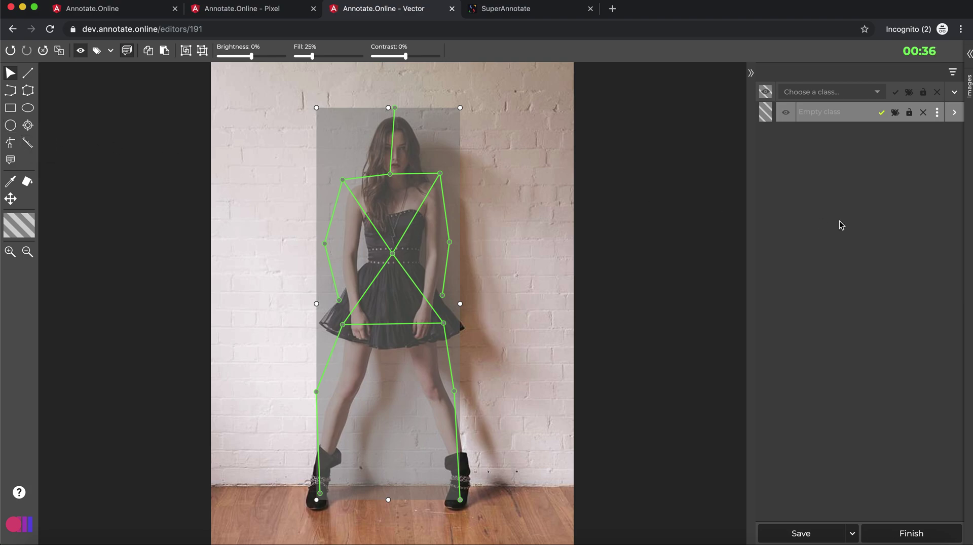
click(968, 56)
click(909, 133)
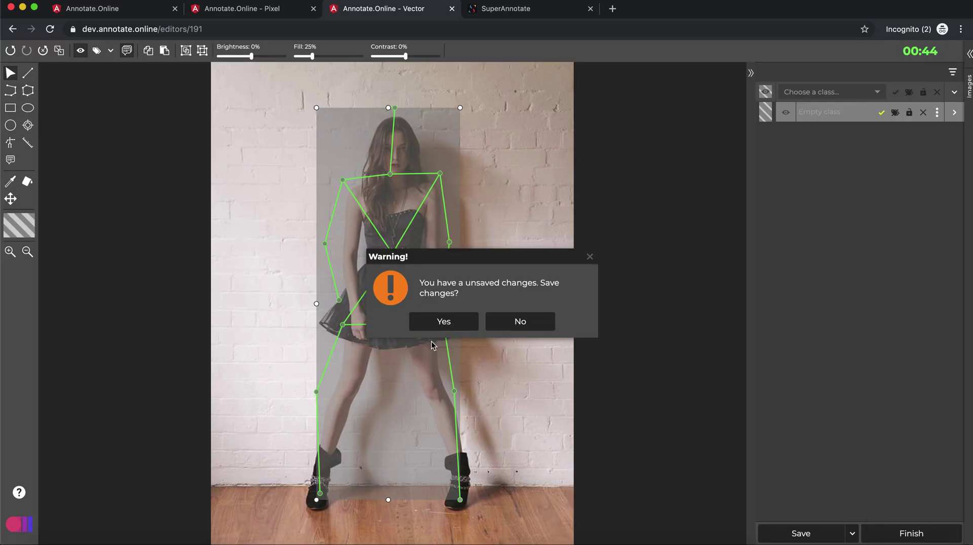
- Save the skeleton and check the highway image's jeep, van and sedan outlines
click(440, 321)
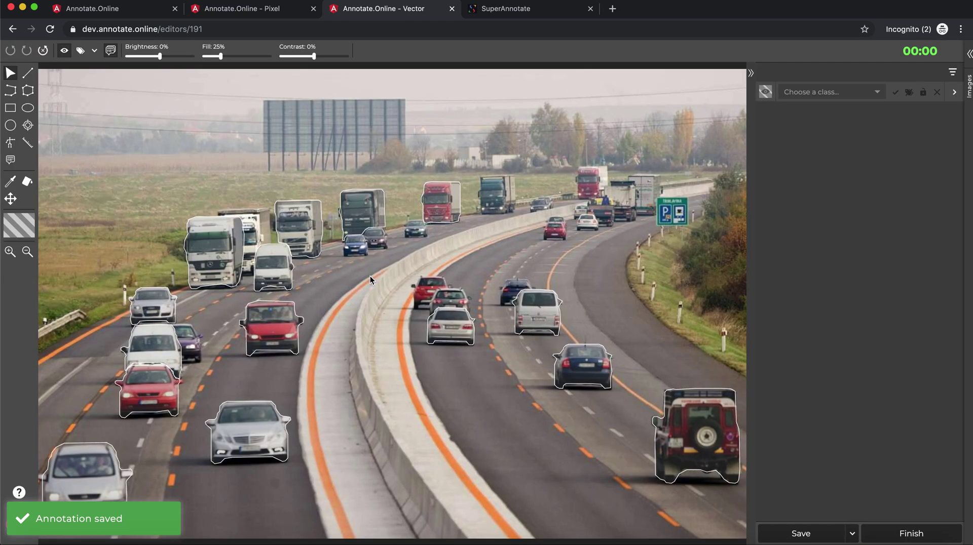
click(707, 423)
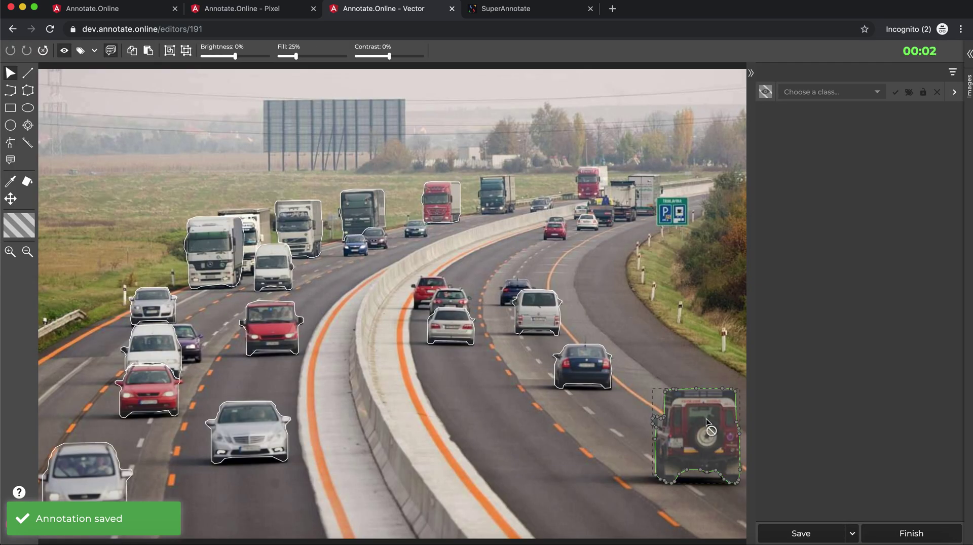
click(586, 372)
click(530, 311)
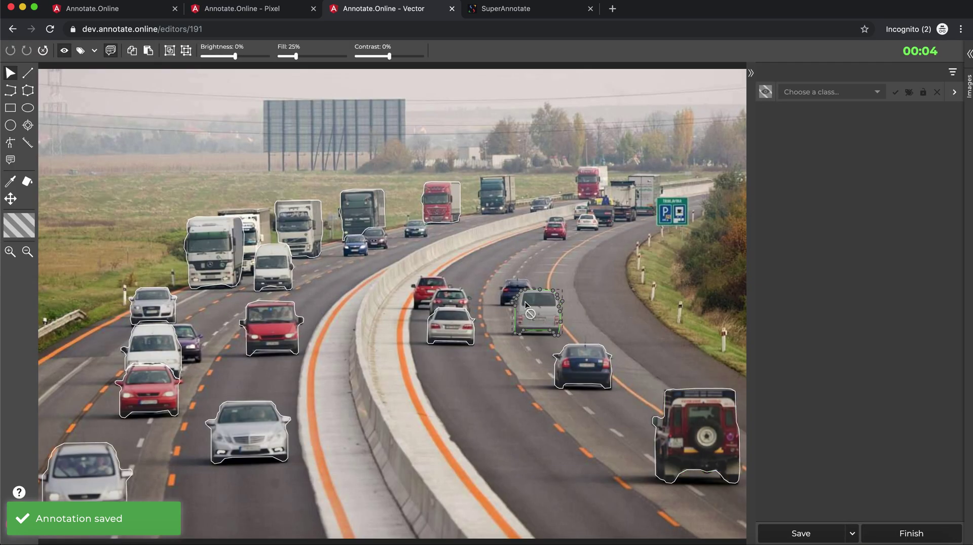
click(445, 326)
click(249, 428)
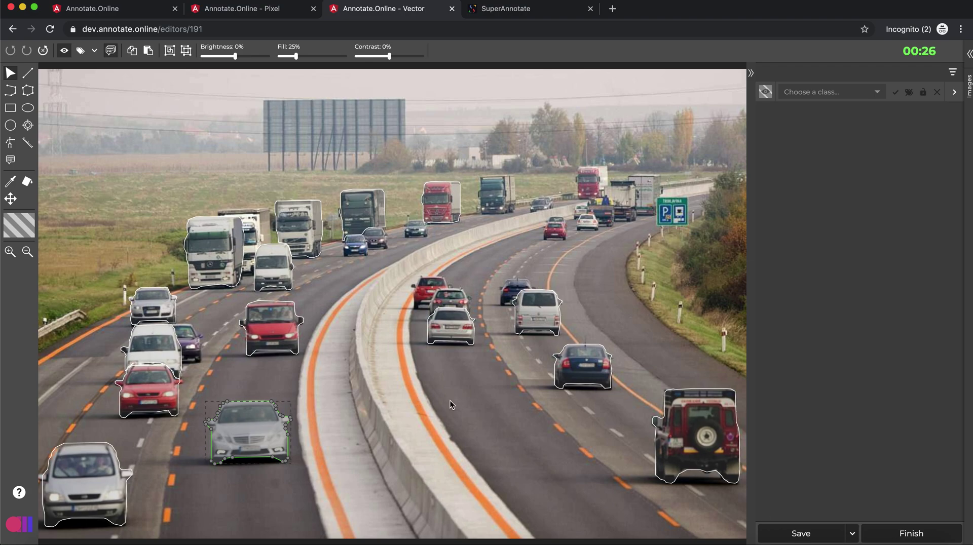
- Recheck the red jeep and dark blue car outlines, then Save and next
click(685, 425)
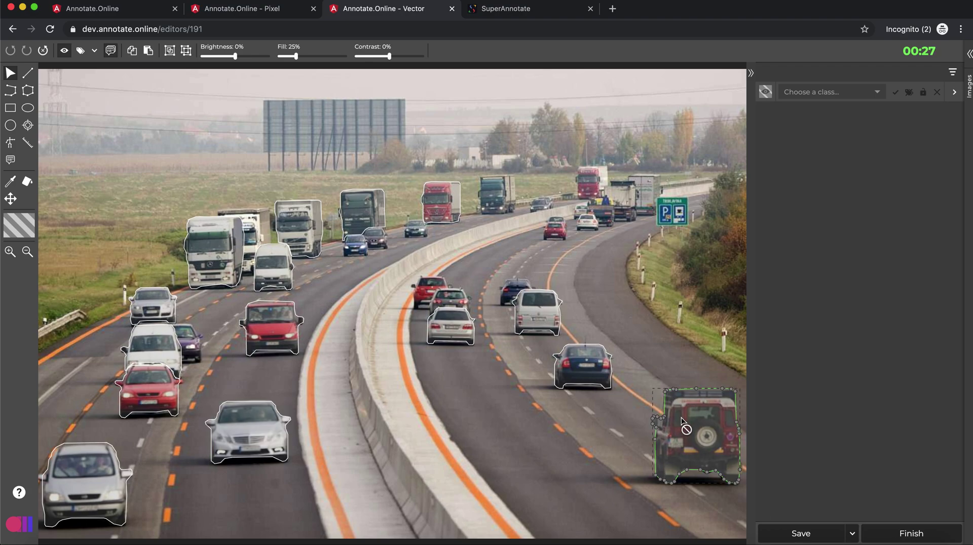
click(574, 366)
click(849, 534)
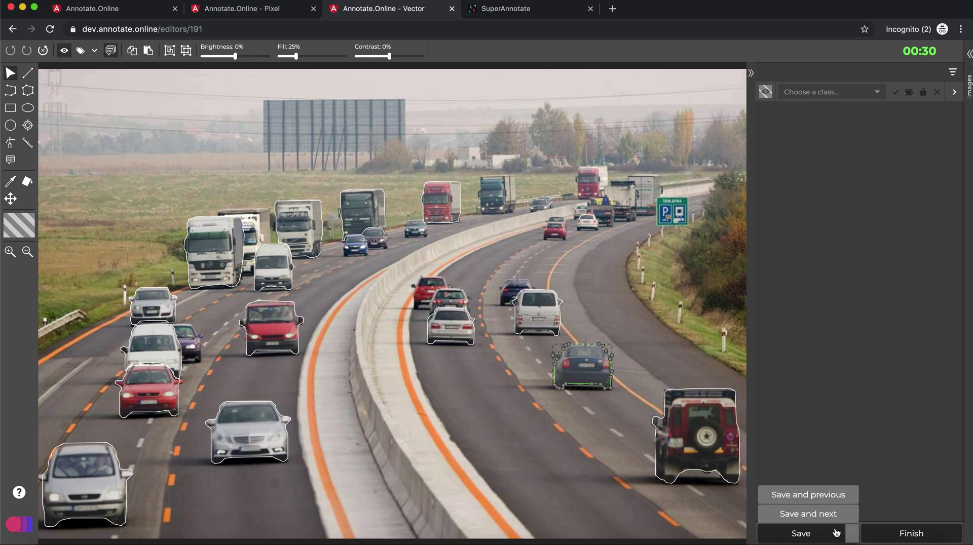
click(820, 518)
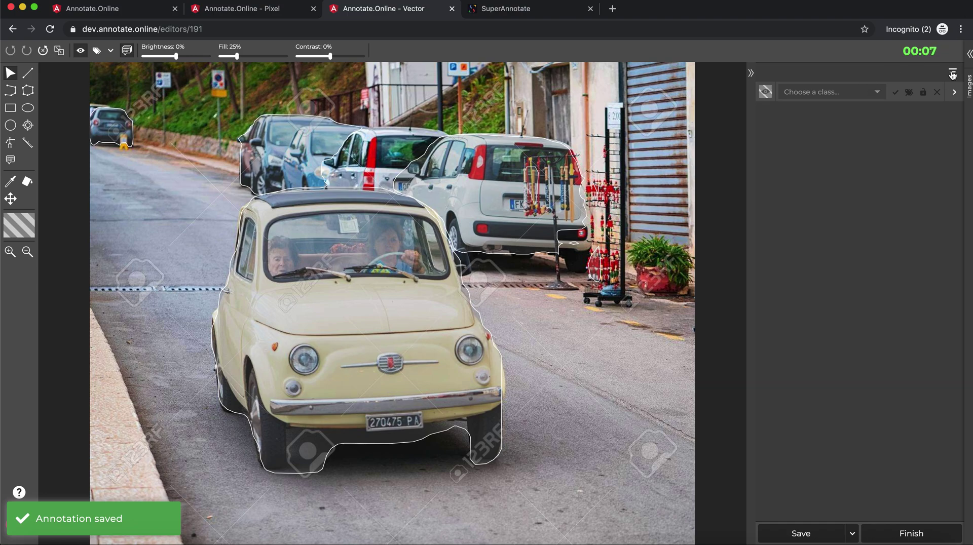
- Show the Images list and inspect the Annotation status and Prediction filters without applying any
click(969, 54)
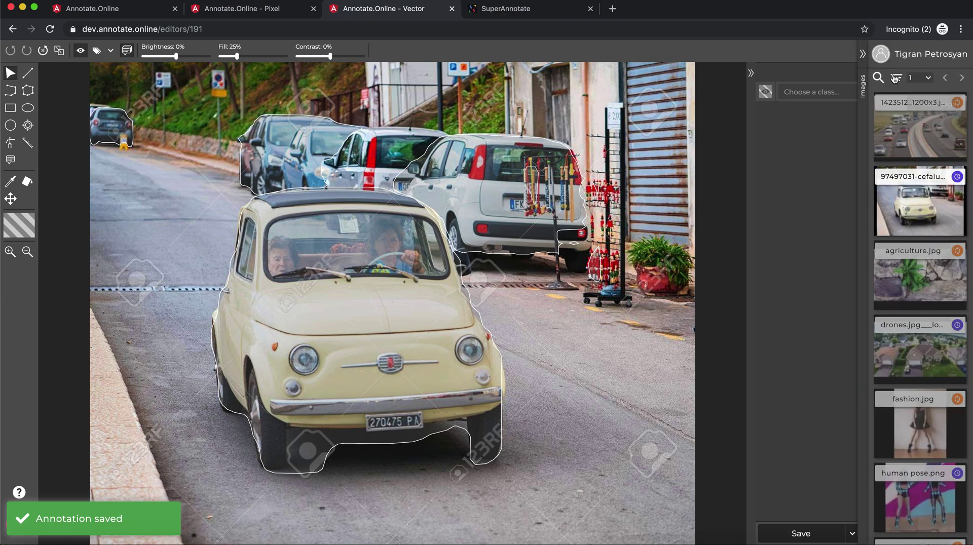
click(895, 79)
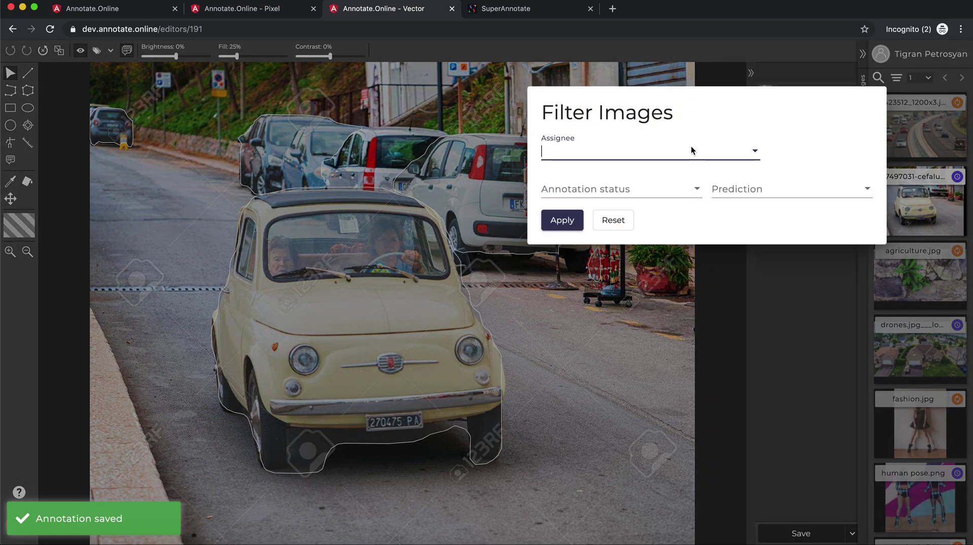
click(649, 192)
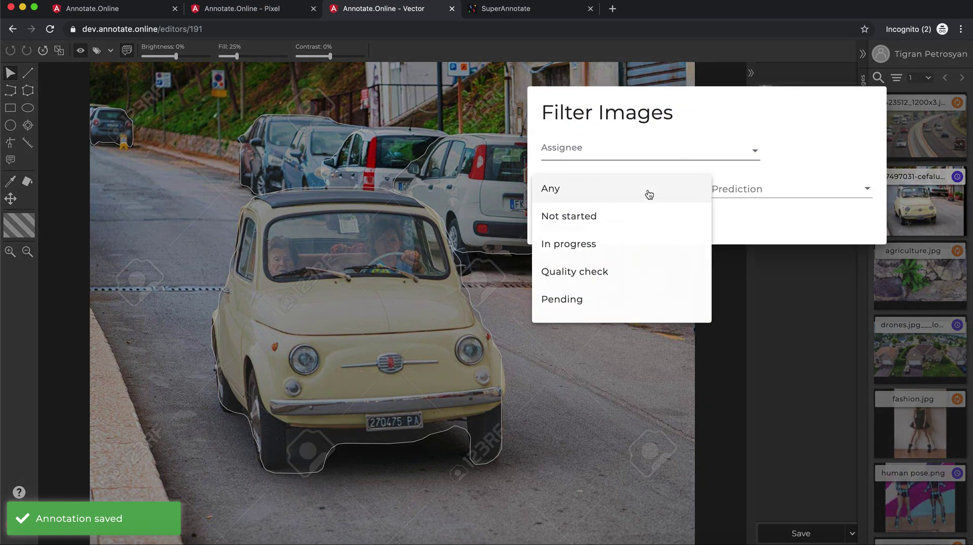
click(649, 195)
click(735, 189)
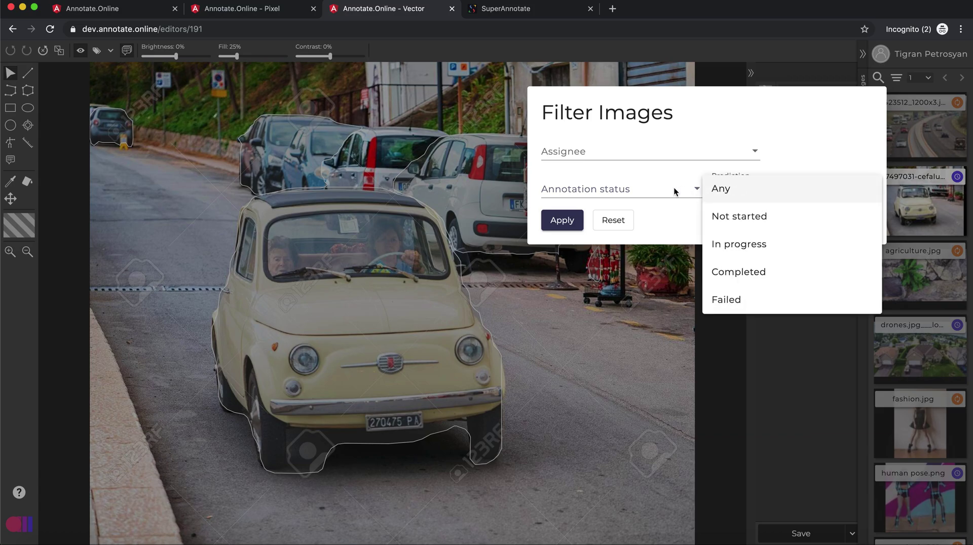
click(642, 220)
click(774, 303)
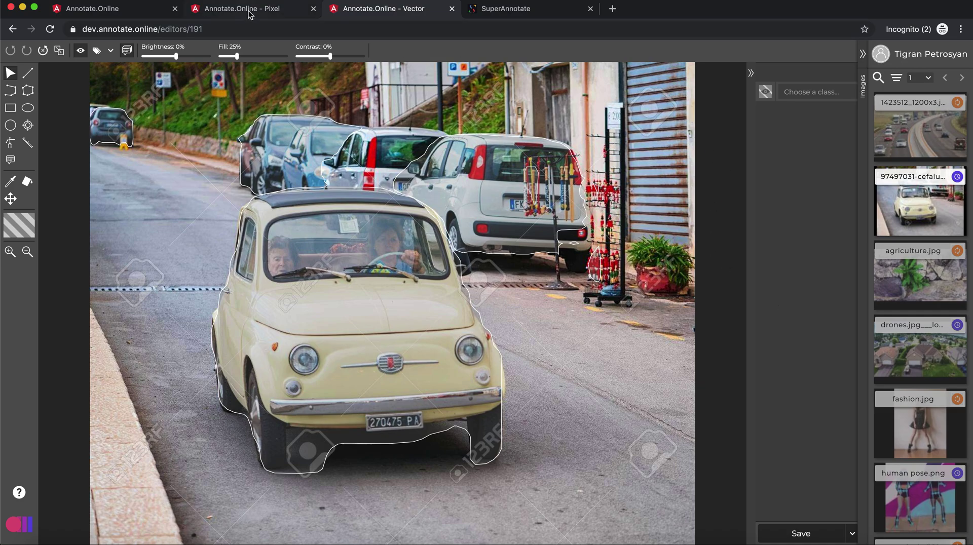
- Open the SA DATASET | VEHICL… dashboard and scroll through its instances, working hours and actions charts
click(515, 10)
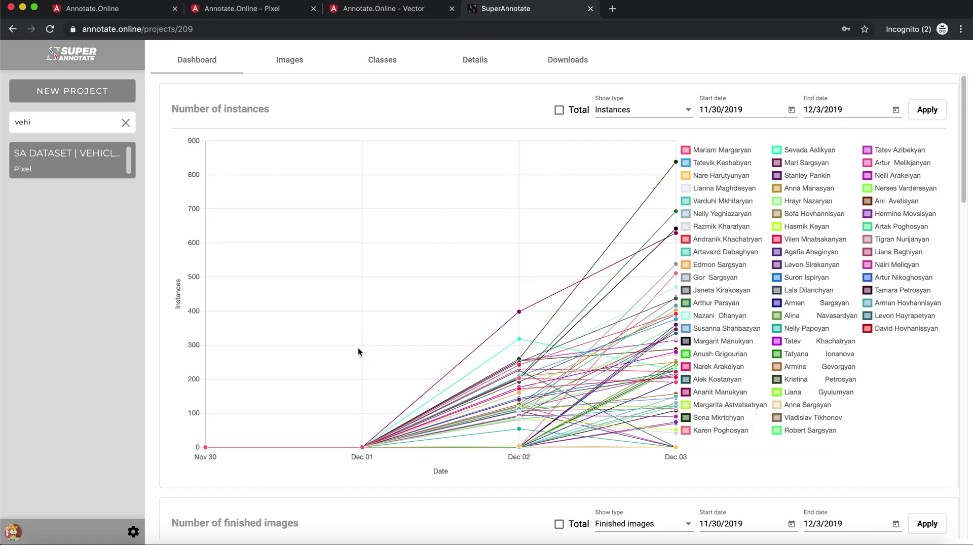
scroll(324, 304, down, 1)
scroll(324, 304, up, 1)
scroll(369, 276, up, 2)
scroll(415, 265, down, 8)
scroll(414, 265, down, 12)
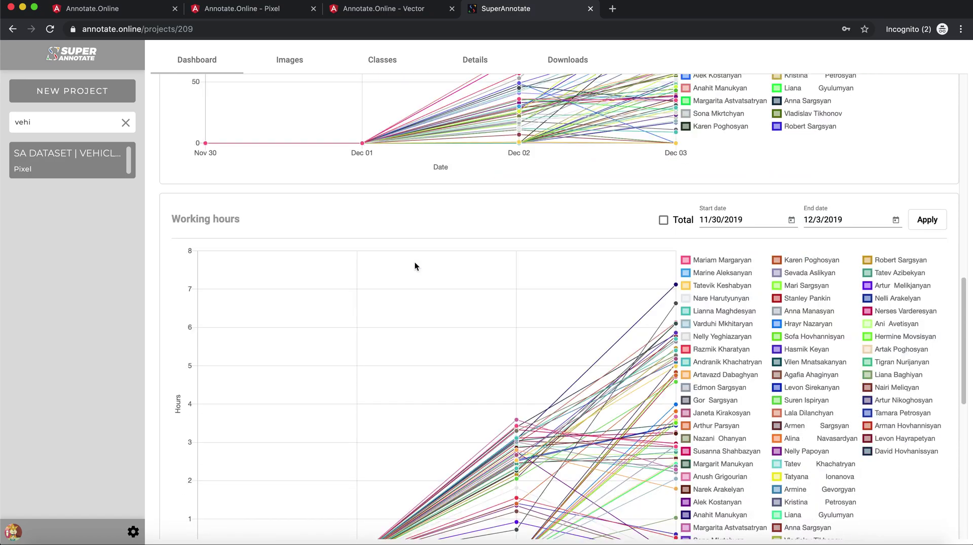
scroll(415, 266, up, 7)
scroll(414, 265, down, 8)
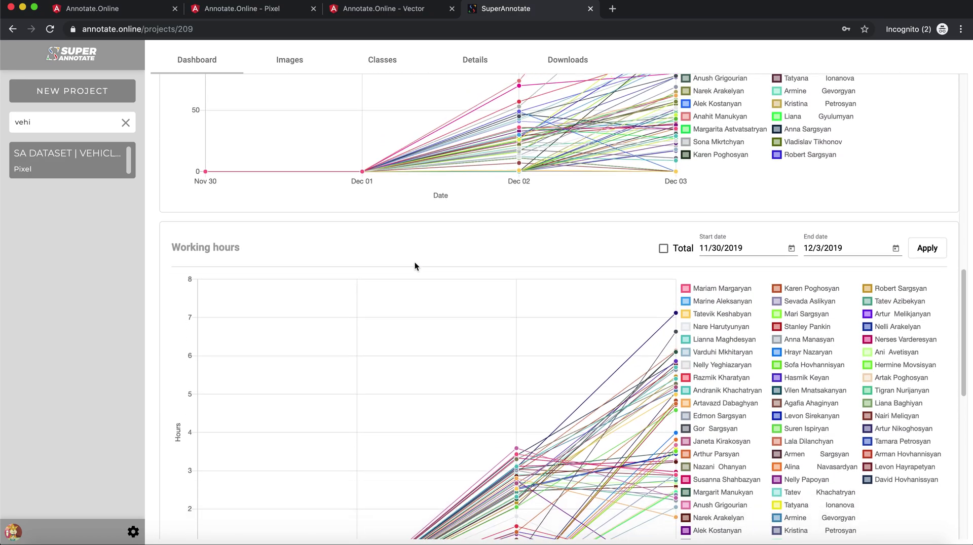
scroll(414, 266, down, 1)
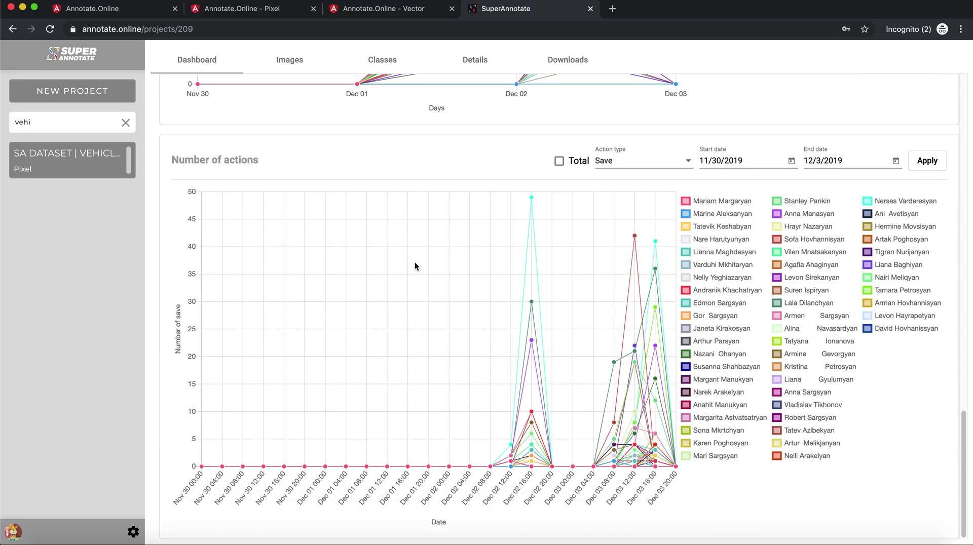
scroll(415, 265, up, 4)
scroll(415, 266, up, 12)
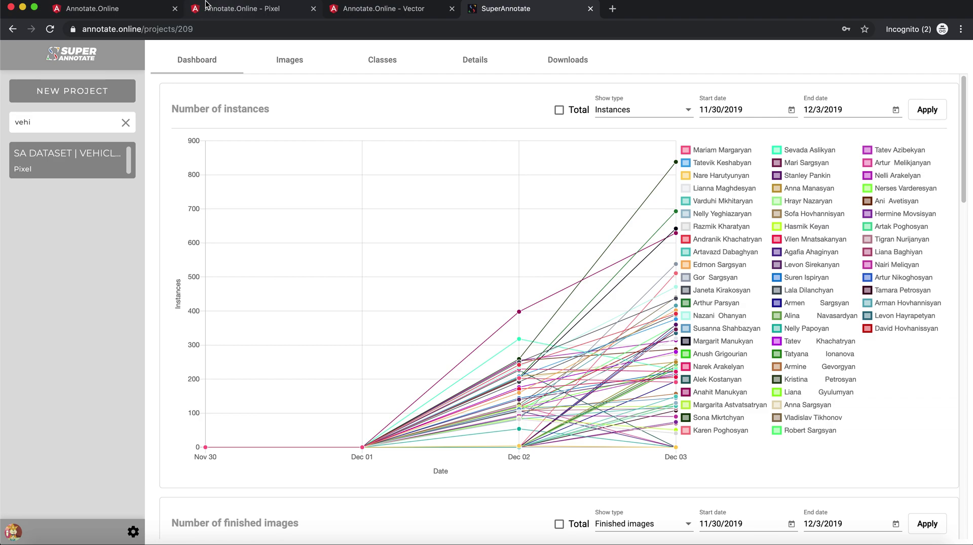
- Return to the Annotate.Online Pixel editor with the highway image's cars filled red
click(219, 11)
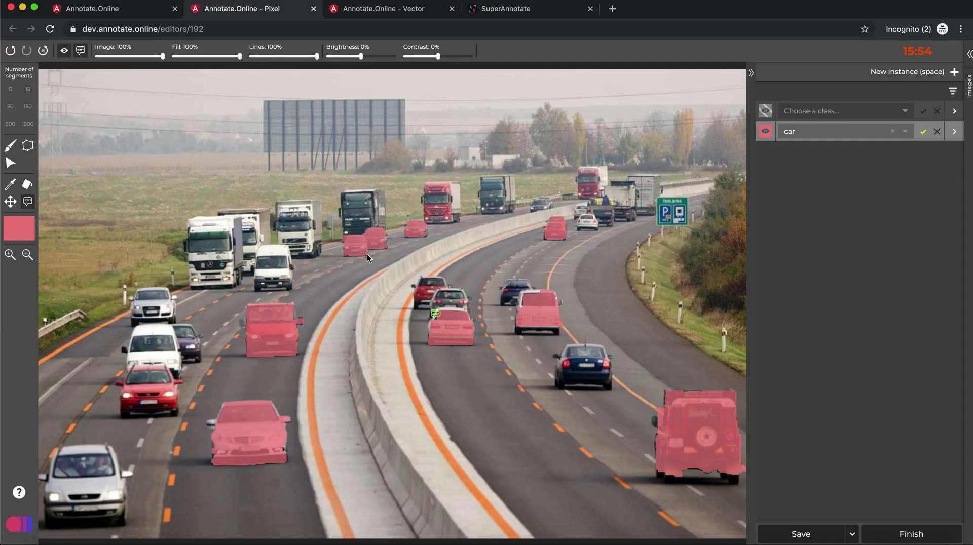